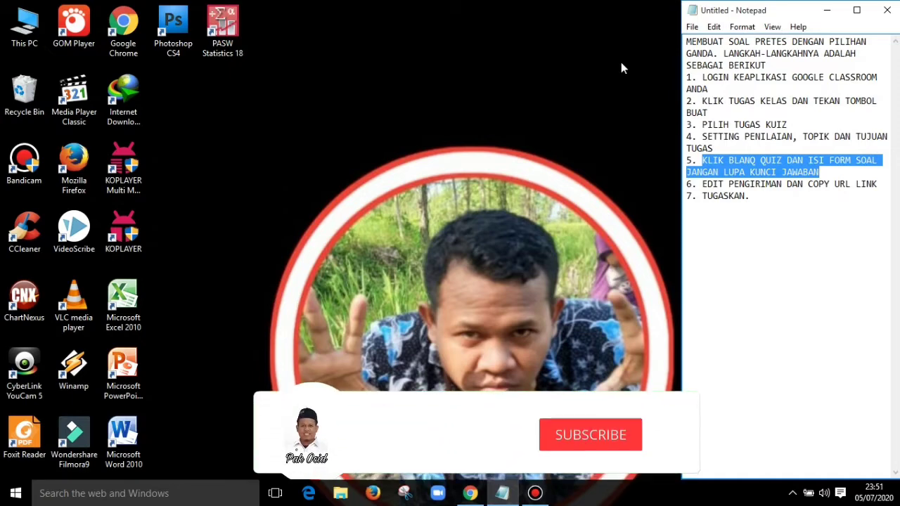
- Switch to Chrome, open the Forum page of class PGMI IPS 2E and reload it, highlighting instruction 1 in the Notepad notes
left_click(471, 494)
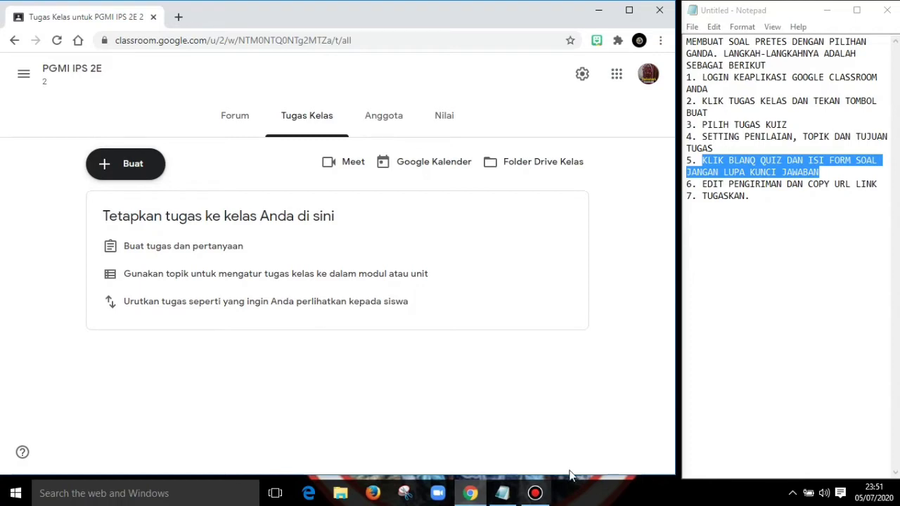
left_click(222, 119)
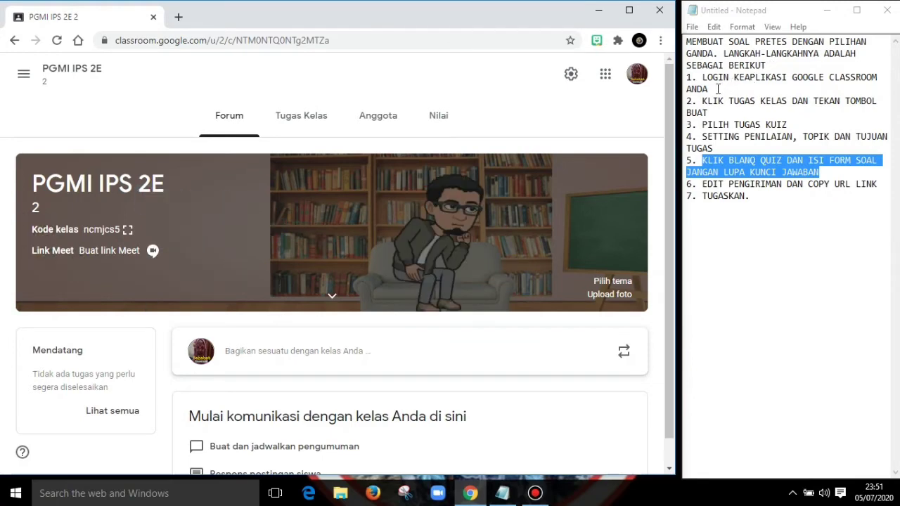
left_click_drag(711, 89, 701, 78)
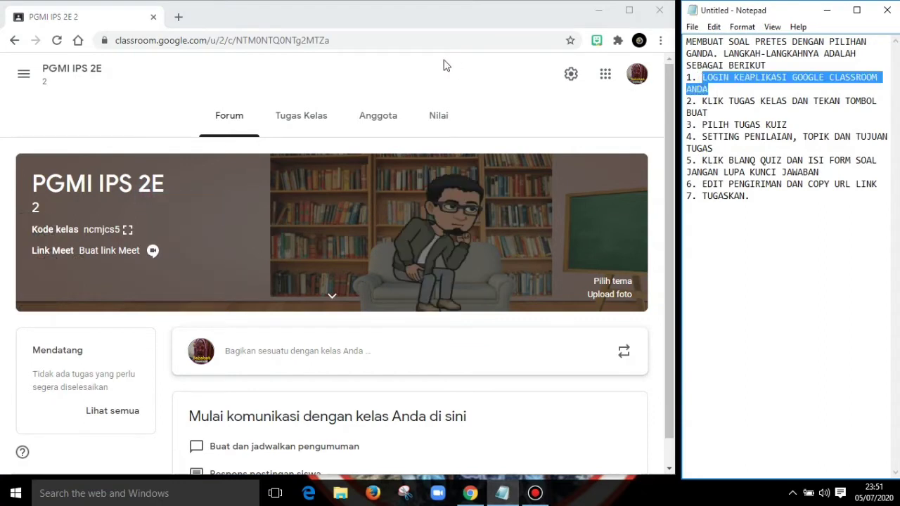
left_click(274, 40)
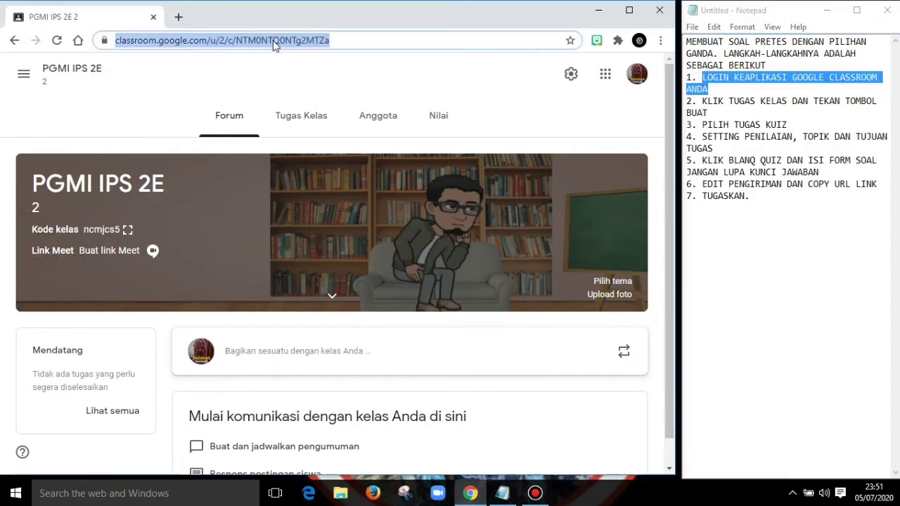
key("Return")
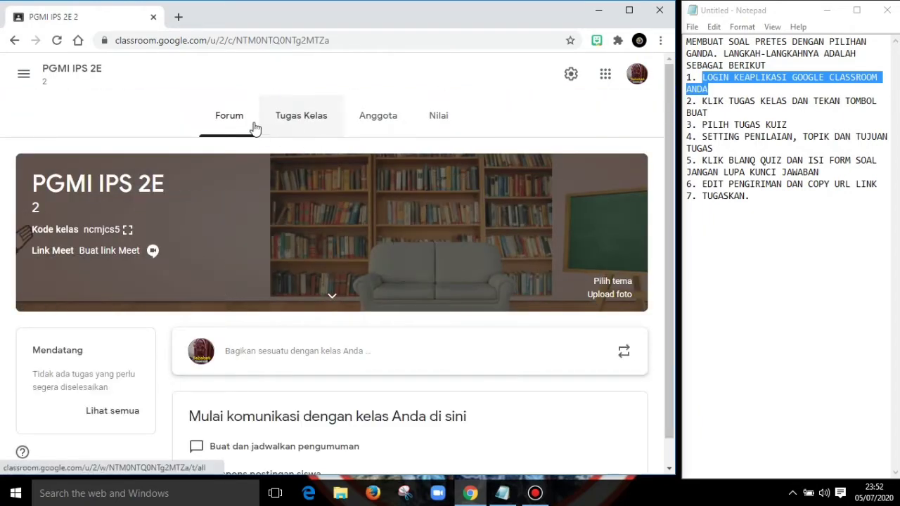
- Create a new Tugas kuis assignment under the class's Tugas Kelas, highlighting instructions 2 and 3 in the Notepad notes along the way
left_click(295, 123)
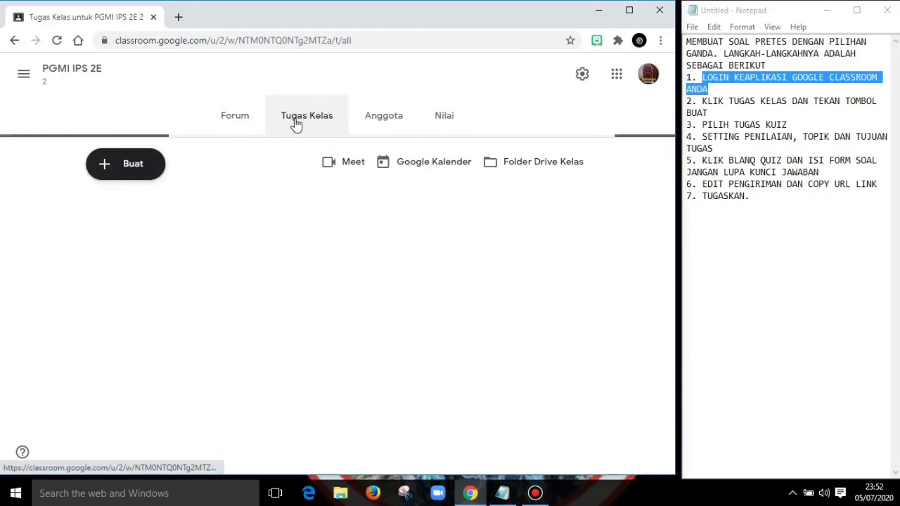
left_click(709, 112)
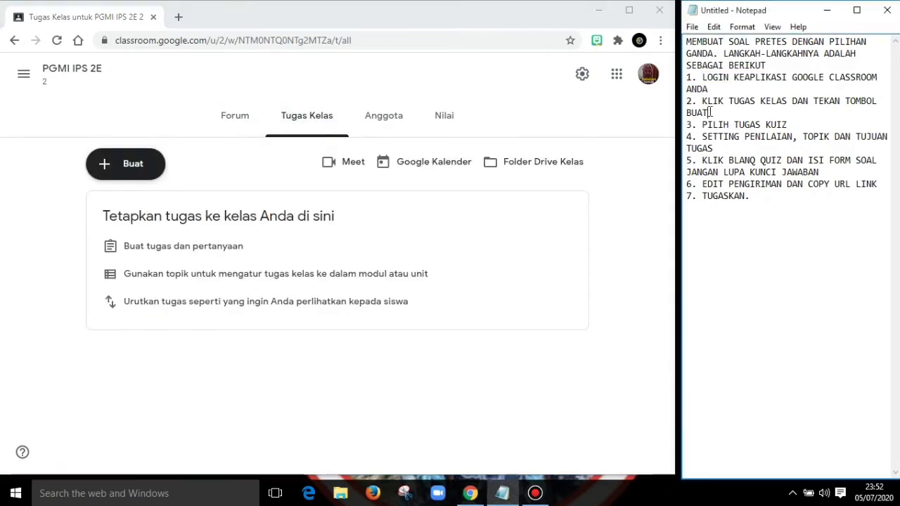
left_click_drag(708, 113, 702, 101)
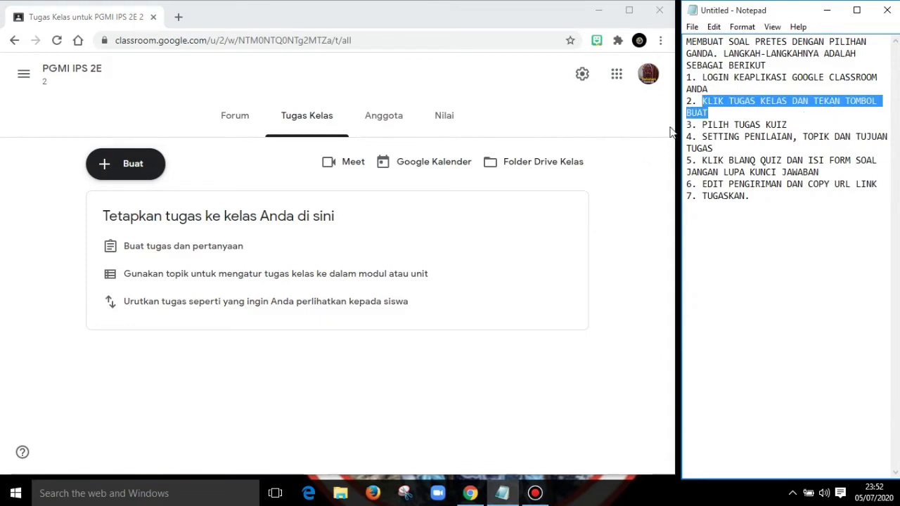
left_click(120, 175)
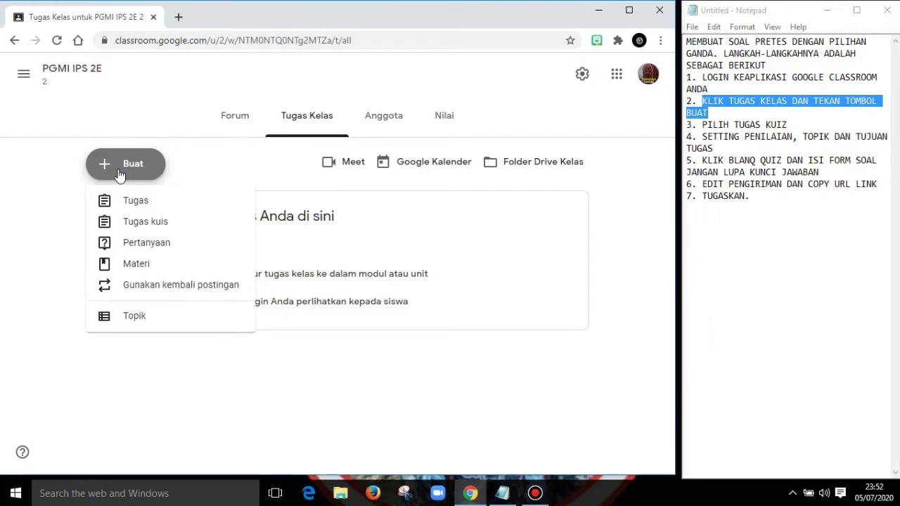
left_click_drag(788, 124, 697, 125)
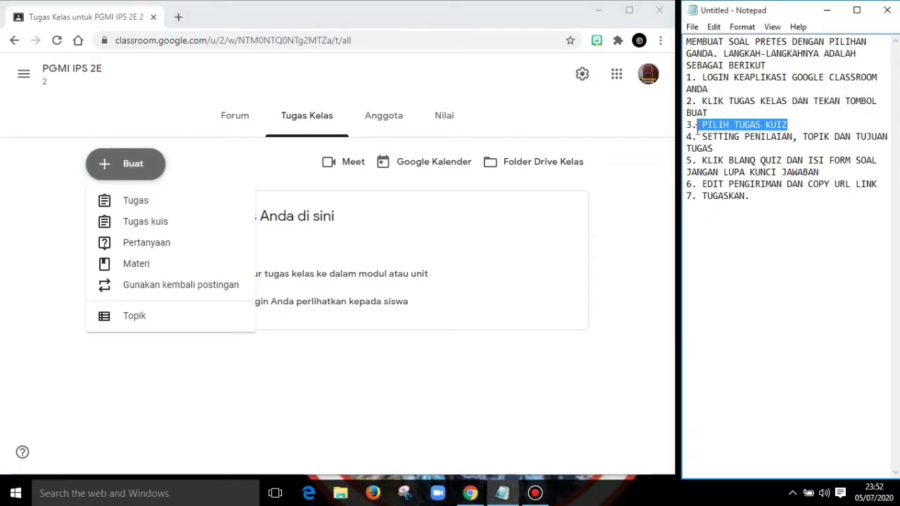
left_click(147, 224)
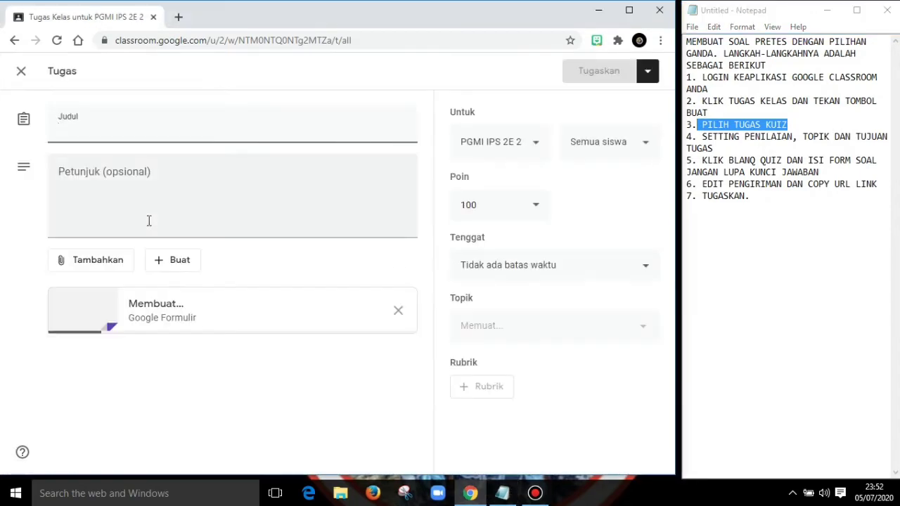
- Highlight instruction 4 in the Notepad notes and title the assignment "TUGAS MINGGU KE-1"
left_click(715, 148)
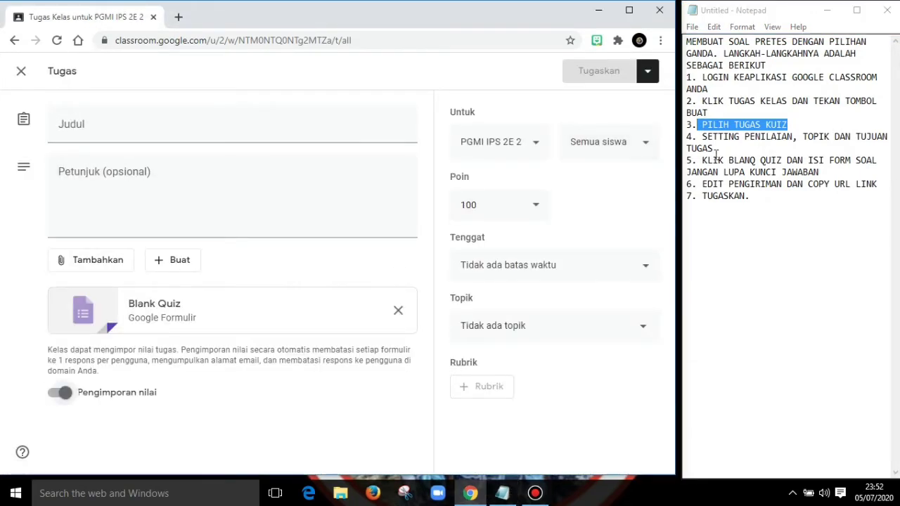
left_click_drag(716, 148, 702, 137)
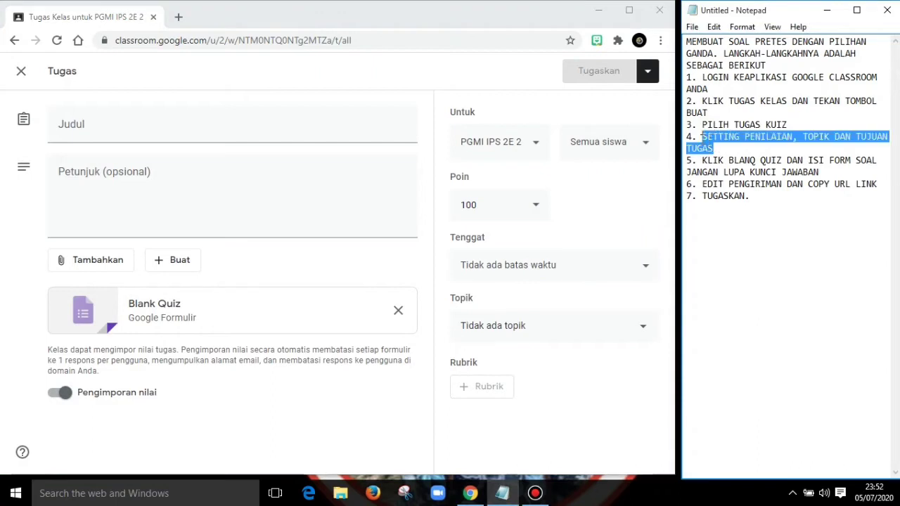
left_click(156, 129)
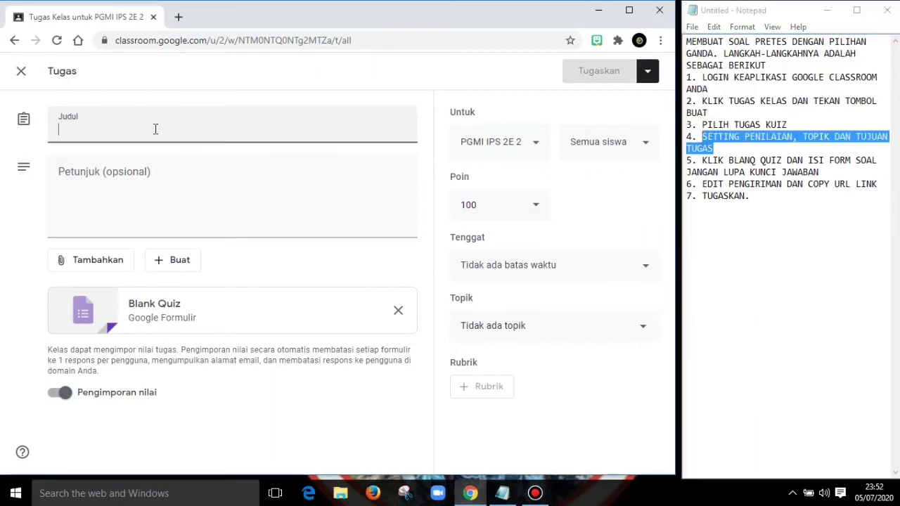
type("TUGAS ")
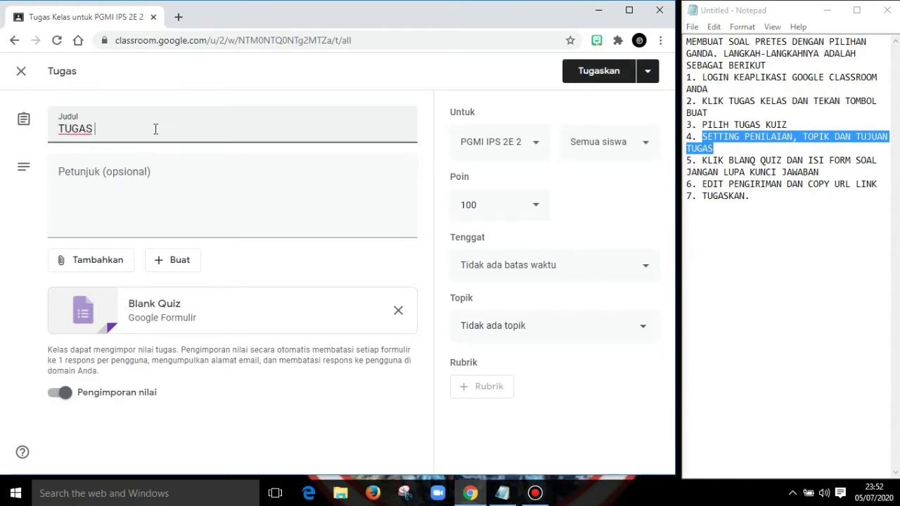
type("MINGGU KE-1")
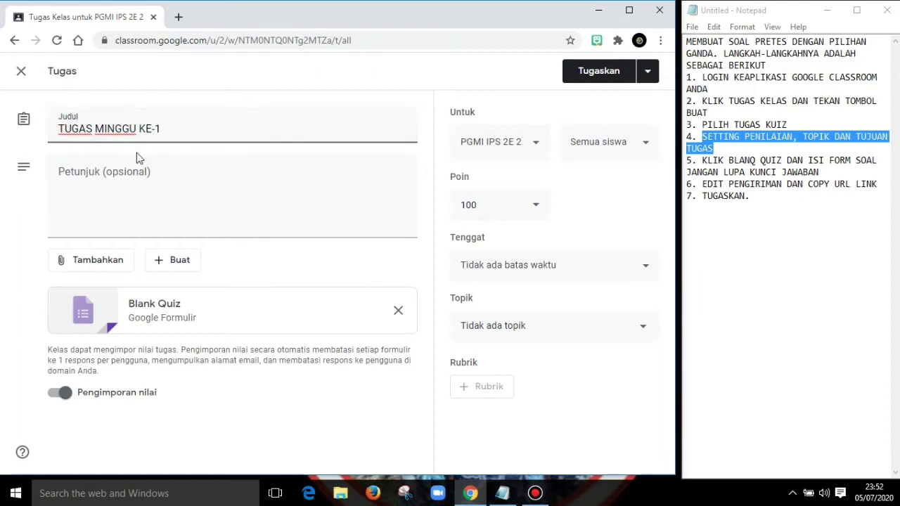
- Enter the assignment instructions "JAWABLAH SOAL INI DENGAN BAIK DAN BENAR"
left_click(104, 181)
type("JA")
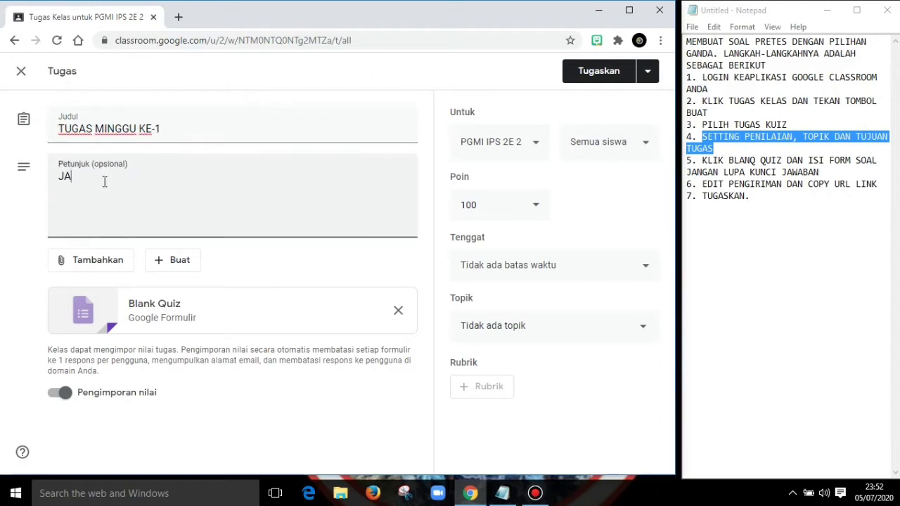
type("WABLAH SOAL INI DENGAN ")
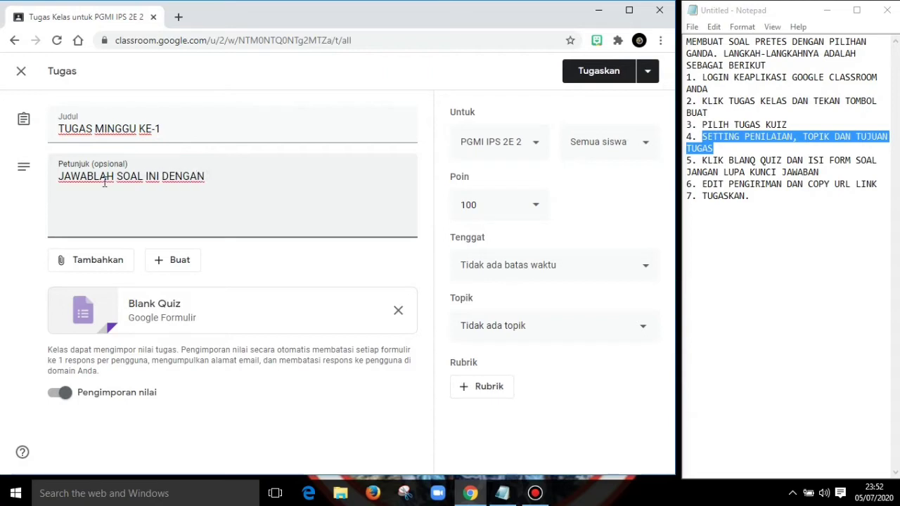
type("BAIK DAN B")
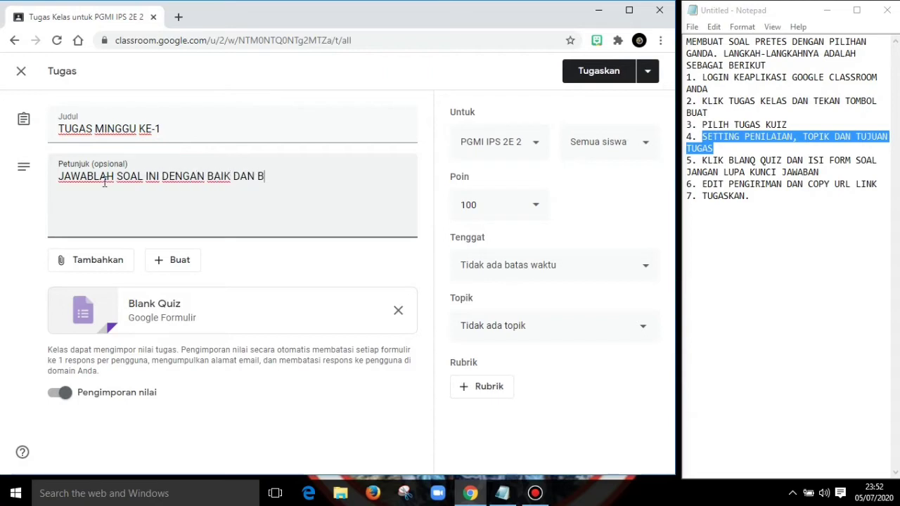
type("ENAR")
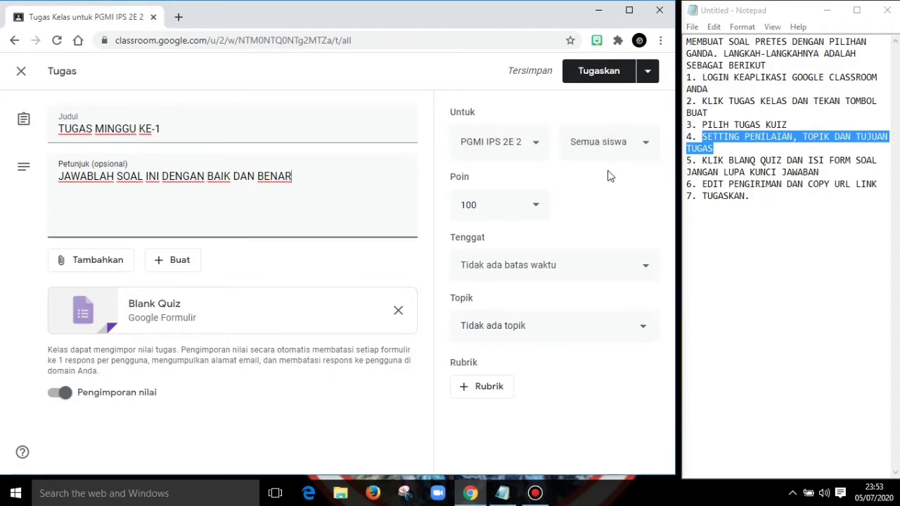
- Check the assignment's points options, keep 100, and set the deadline to 7 Jul 2020 at 12.00
left_click(536, 207)
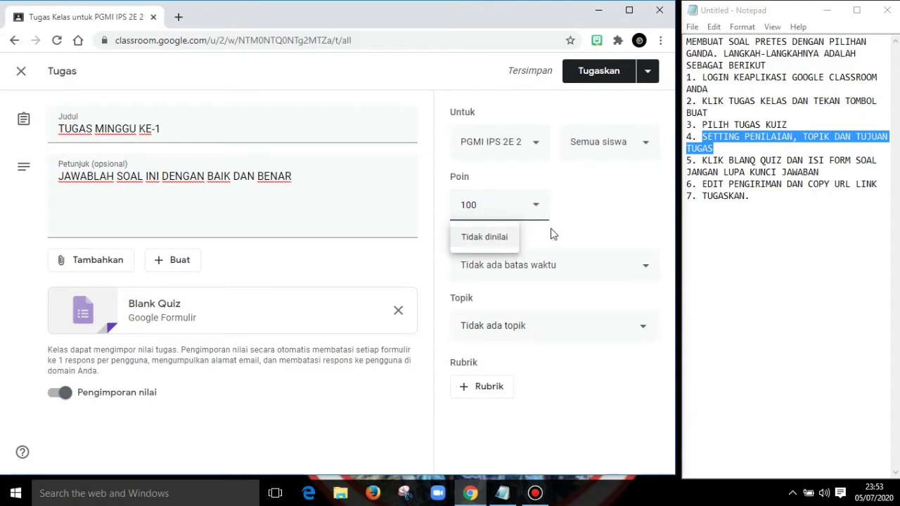
left_click(590, 226)
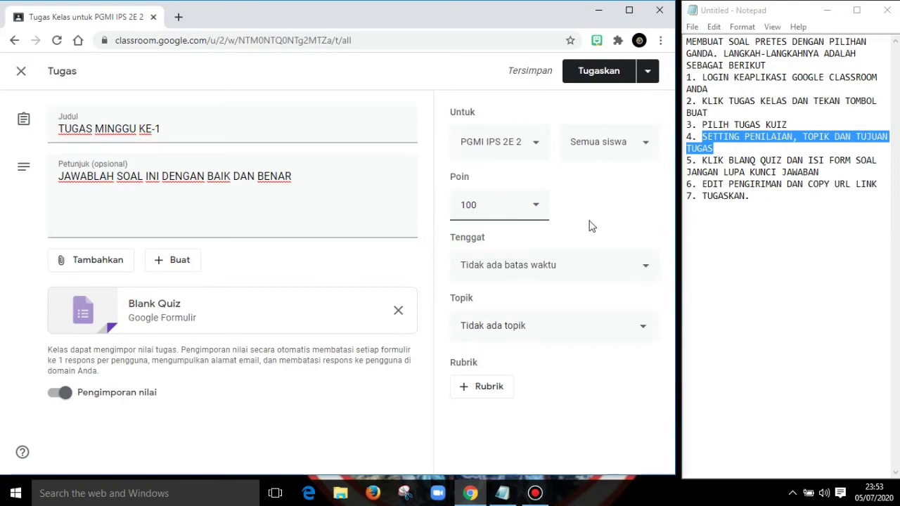
left_click(554, 266)
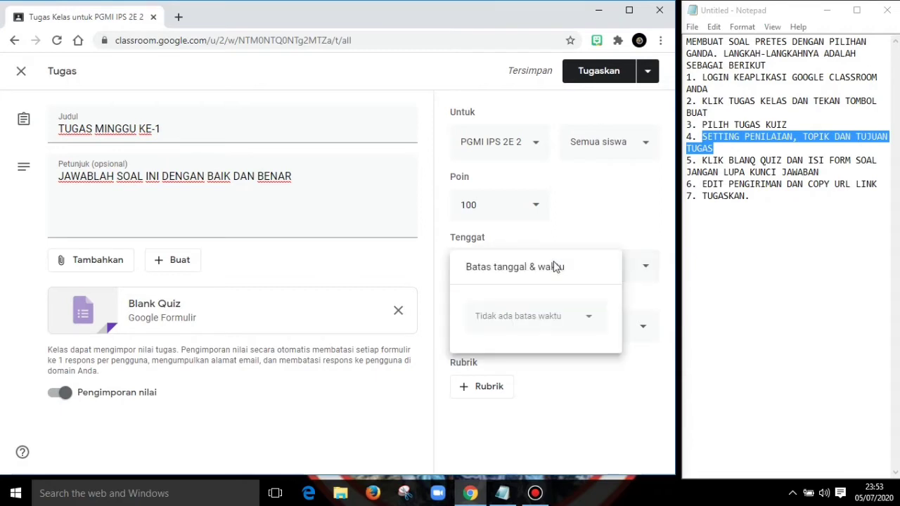
left_click(519, 316)
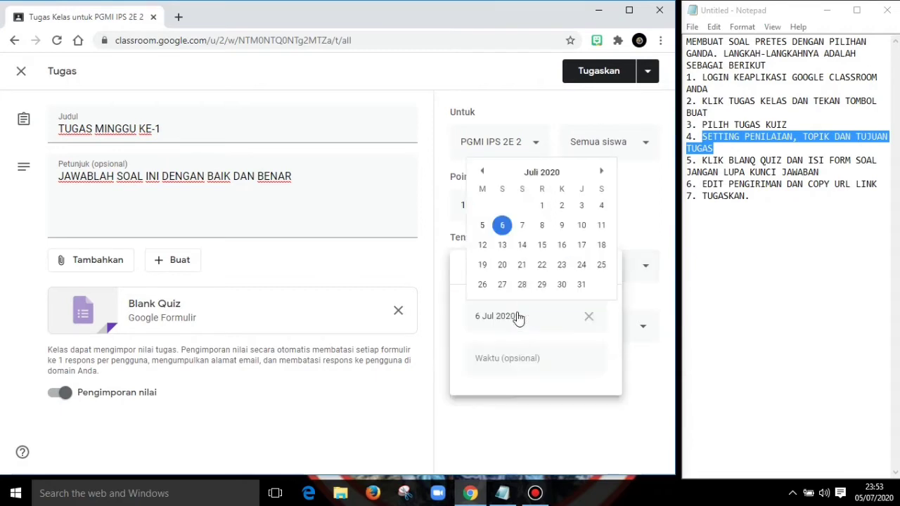
left_click(523, 232)
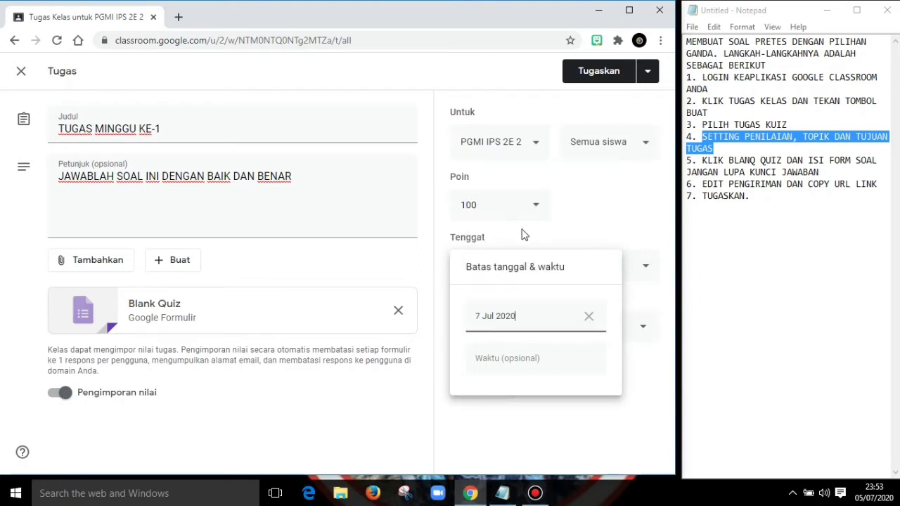
left_click(533, 360)
type("1")
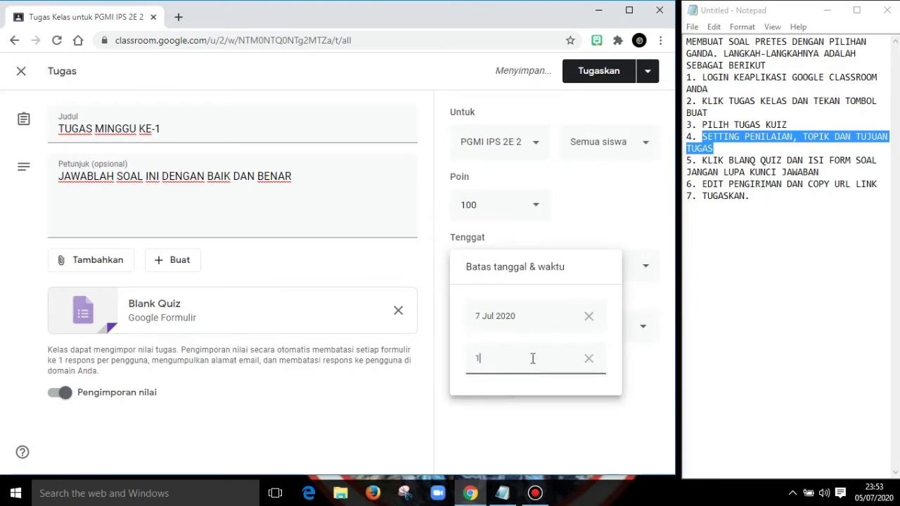
type("2.00")
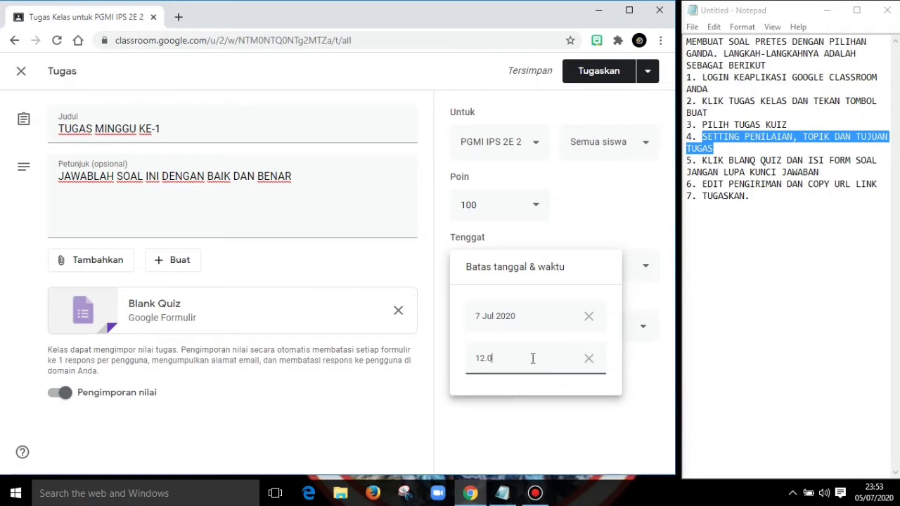
left_click(565, 424)
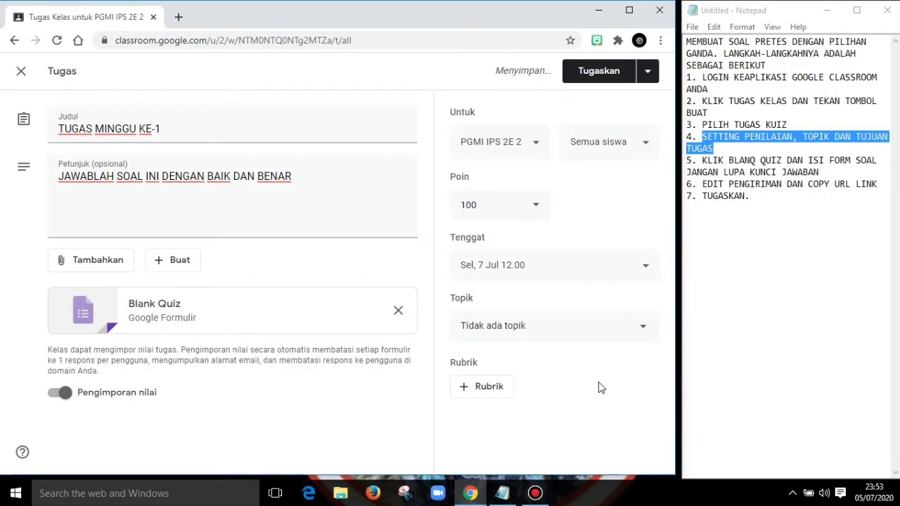
- Create a new topic named "TUGAS IPS 1" for the assignment
left_click(605, 333)
left_click(503, 358)
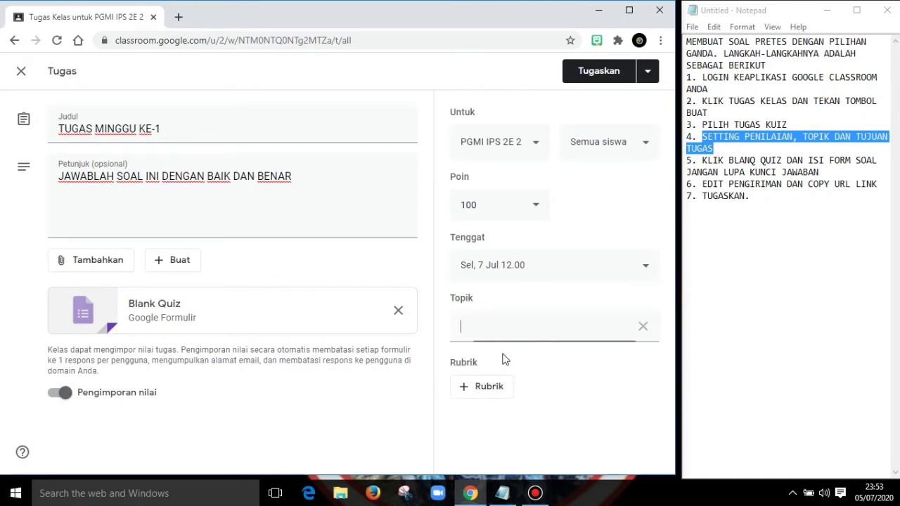
type("TUGAS IPS")
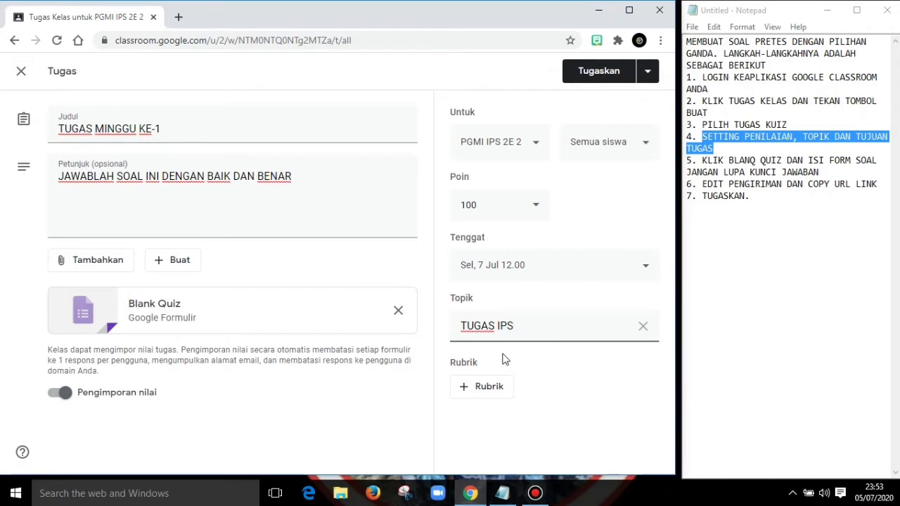
type("-")
key("BackSpace")
key("BackSpace")
type("S 1")
left_click(616, 386)
- Highlight instruction 5 in the Notepad notes and open the assignment's attached Blank Quiz form for editing
left_click_drag(821, 173, 702, 161)
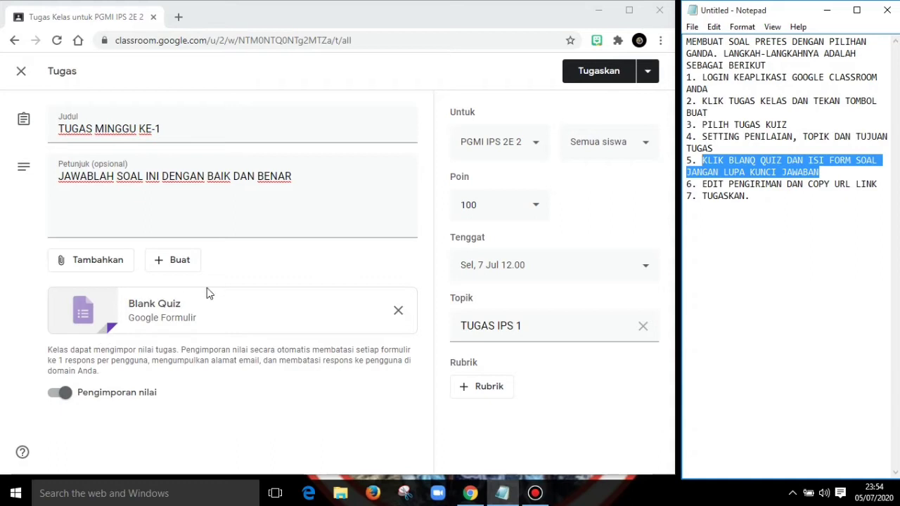
left_click(148, 317)
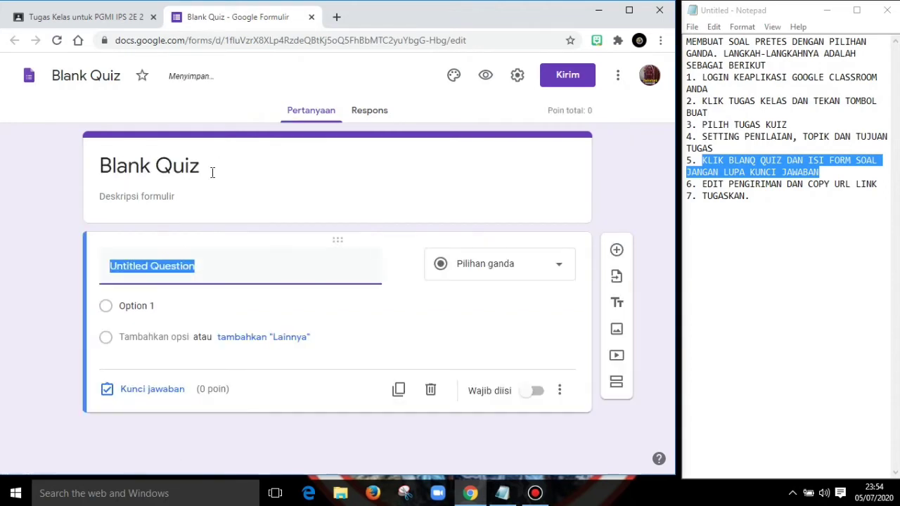
type("SOAL PR")
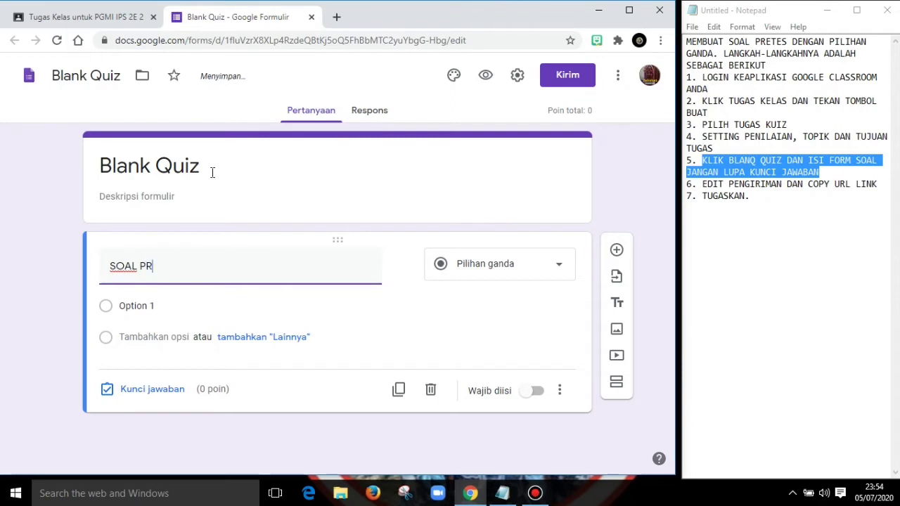
key("BackSpace")
key("BackSpace")
key("BackSpace")
key("BackSpace")
key("BackSpace")
- Replace the form title with "SOAL IPS 1"
left_click(193, 169)
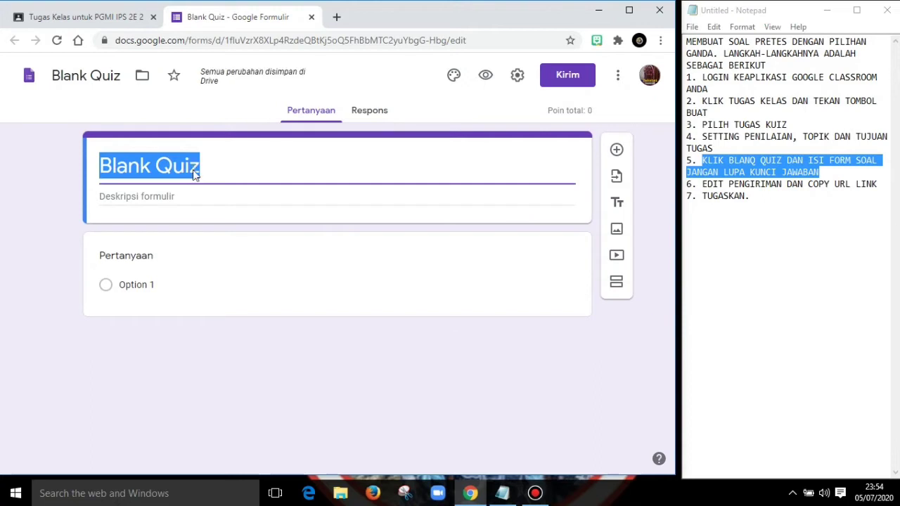
type("SOAL ")
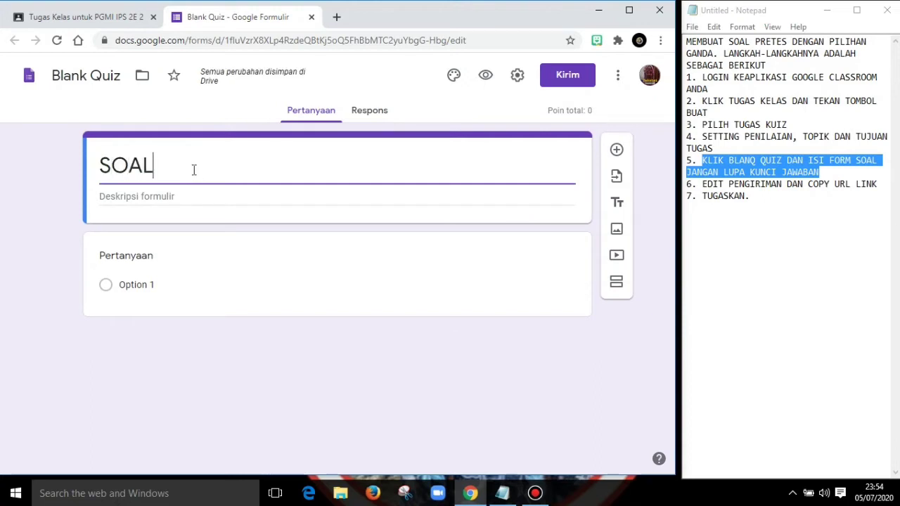
type("IPS 1")
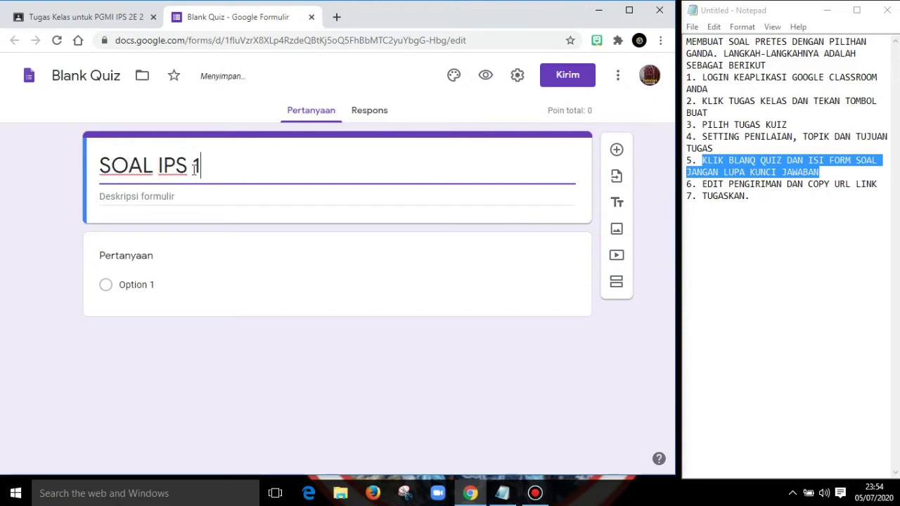
- Enter the form description "silahkan menjawab soal dengan mencentang jawaban yang dianggap benar"
left_click(158, 202)
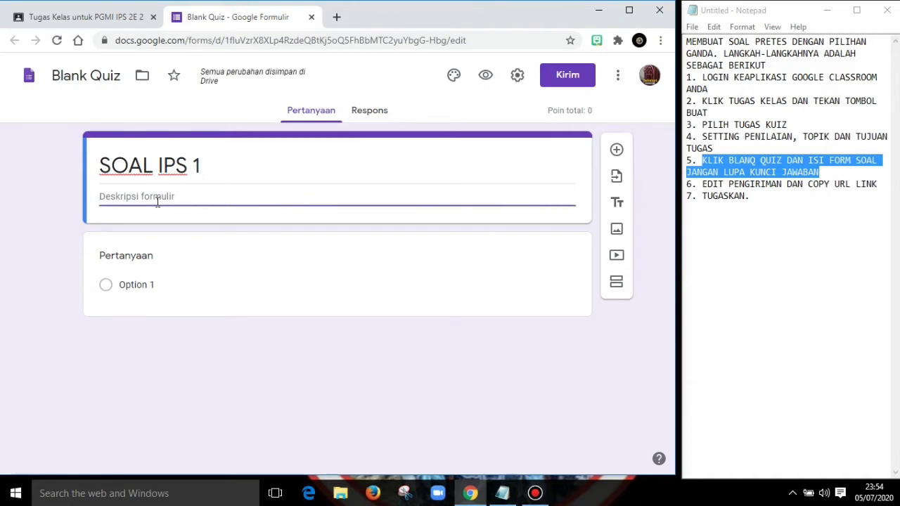
type("I")
key("BackSpace")
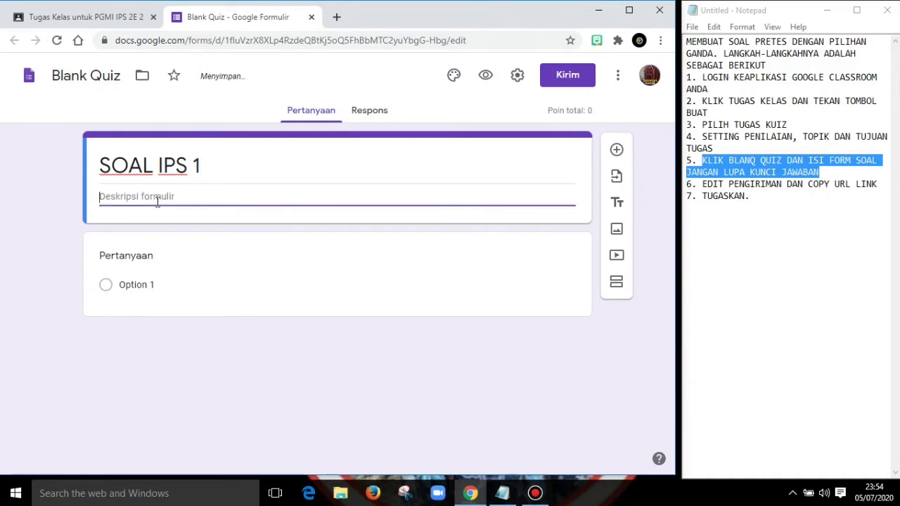
type("silahkan menjawab s")
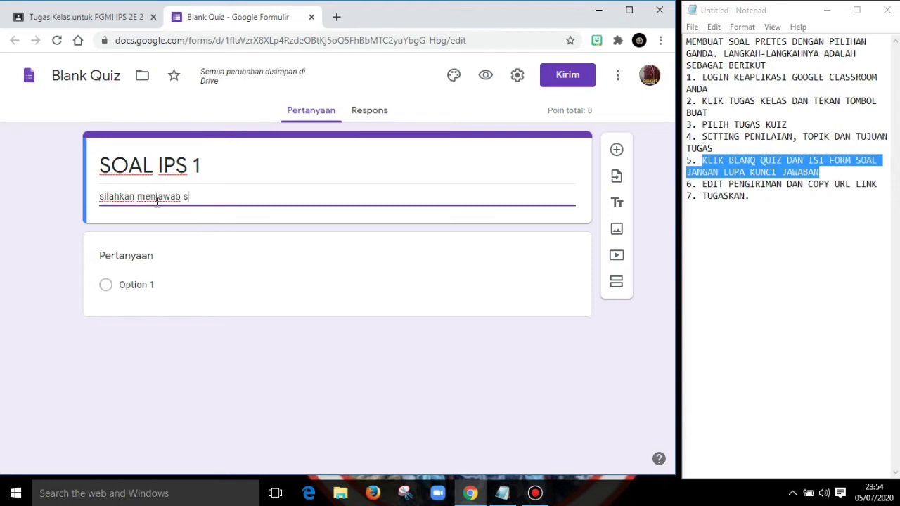
type("oal dengan mencenta")
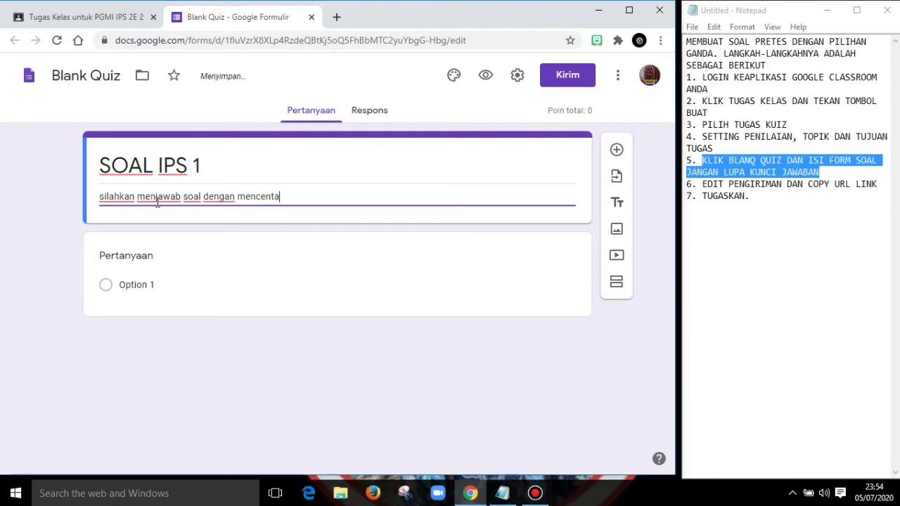
type("ng jawaban ")
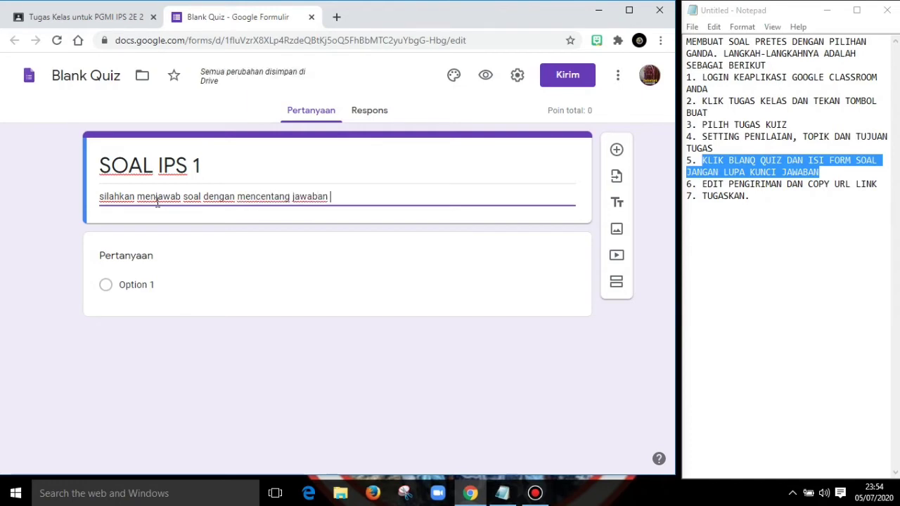
type("yang dianggap benar")
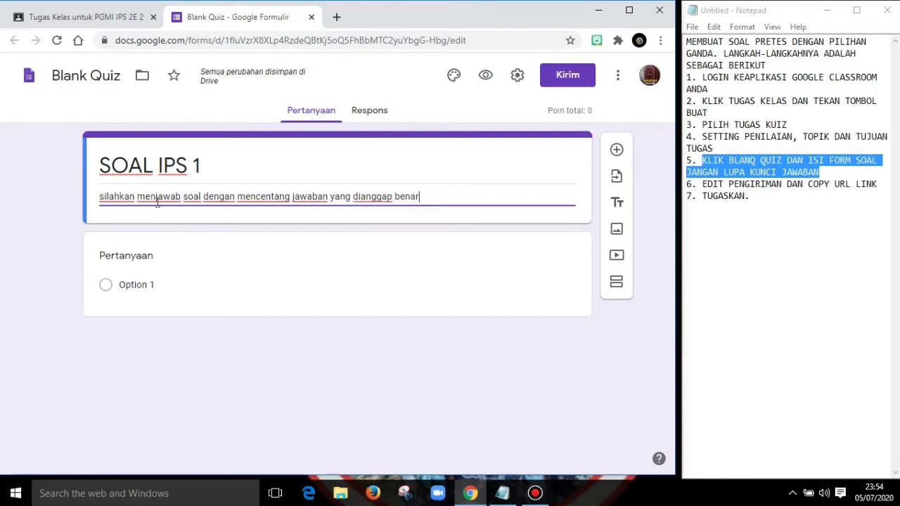
- Enter "Presiden RI yang pertama adalah..." as the text of the first multiple-choice question
left_click(136, 286)
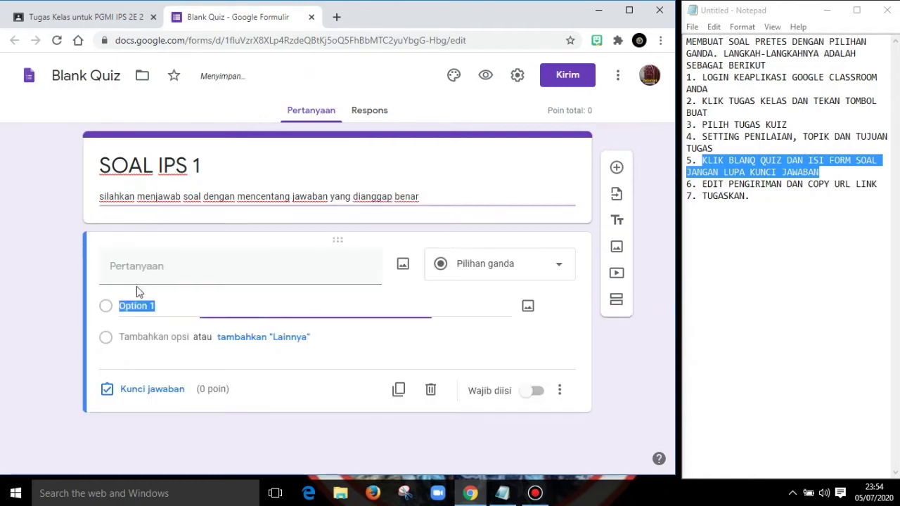
left_click(173, 270)
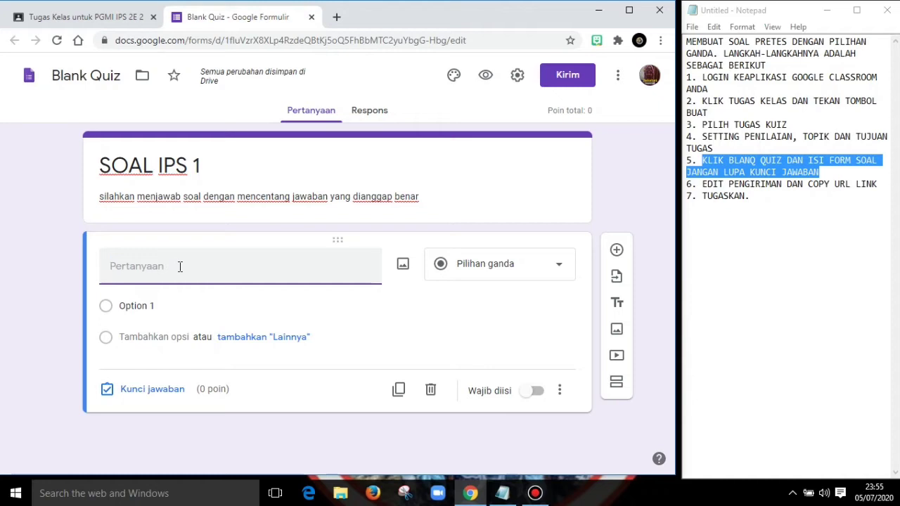
type("Pre")
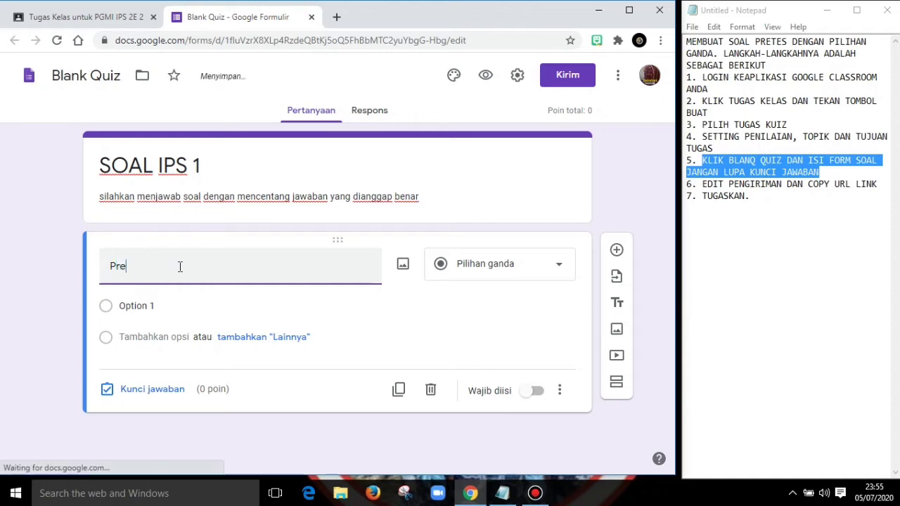
type("siden R")
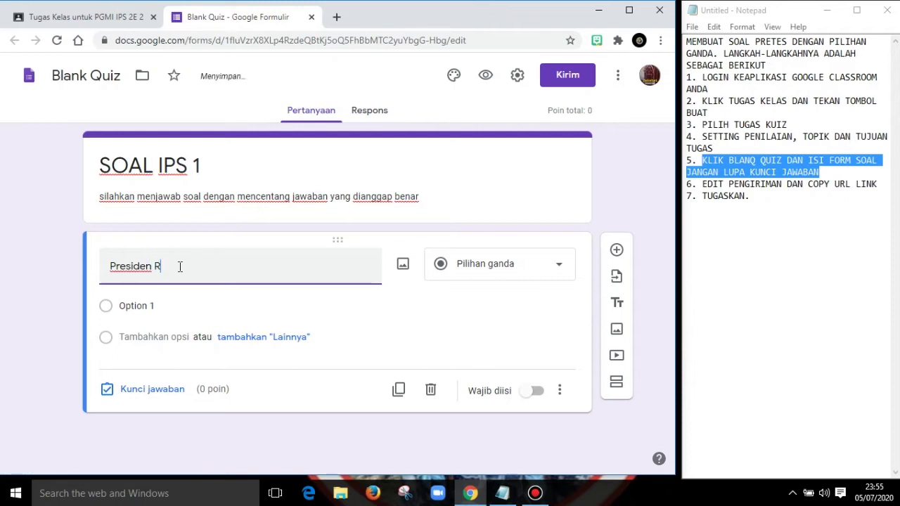
type("I yang pertama adalah...")
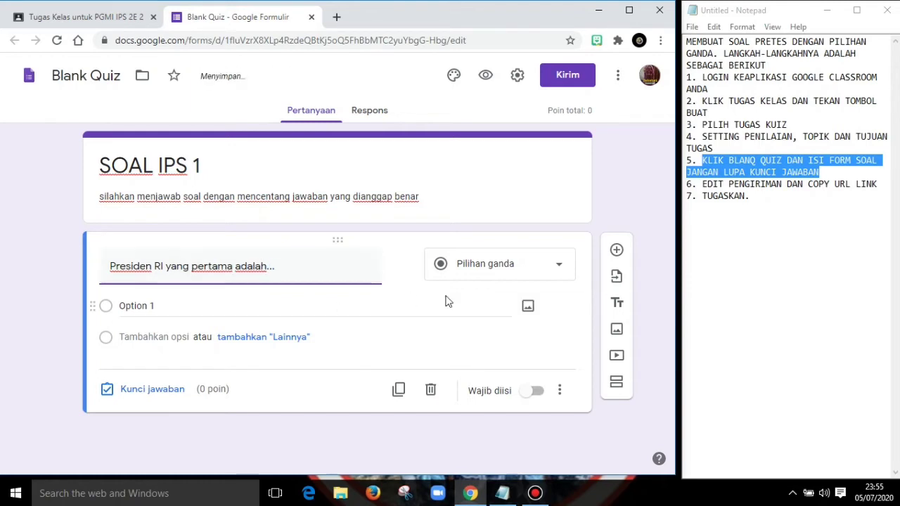
- Set the first two answer options of the president question to "Jokowi" and "Soeharto"
left_click(137, 305)
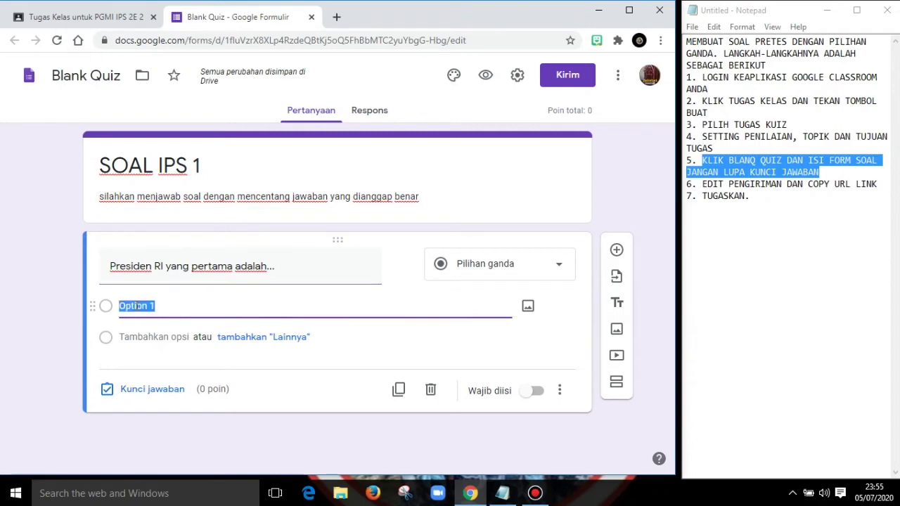
type("Jokowi")
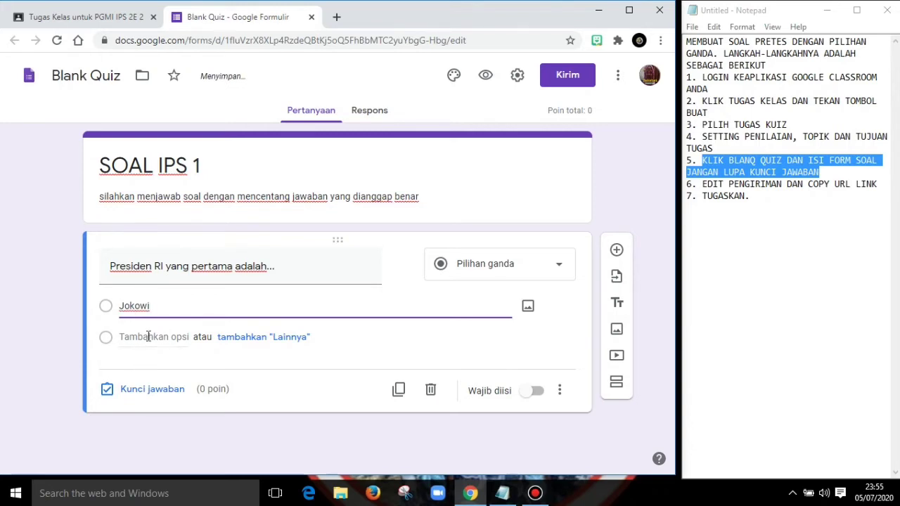
left_click(147, 338)
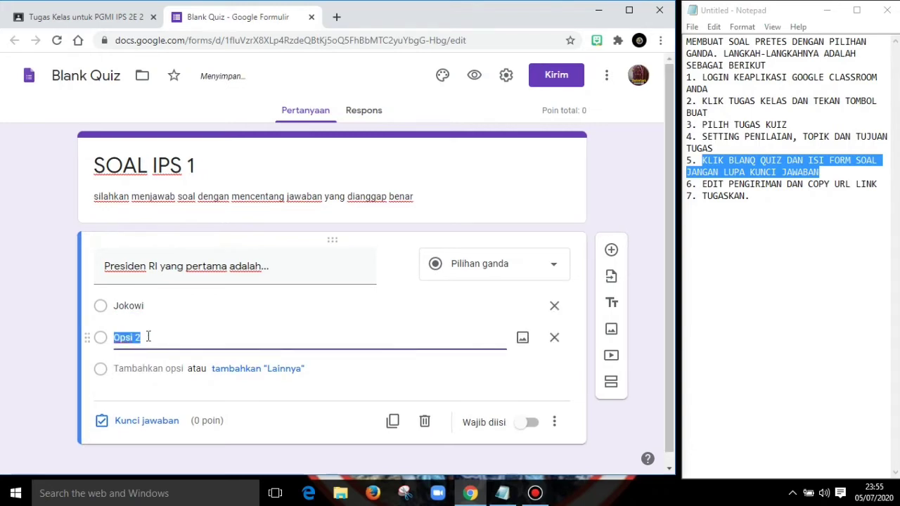
type("Soeh")
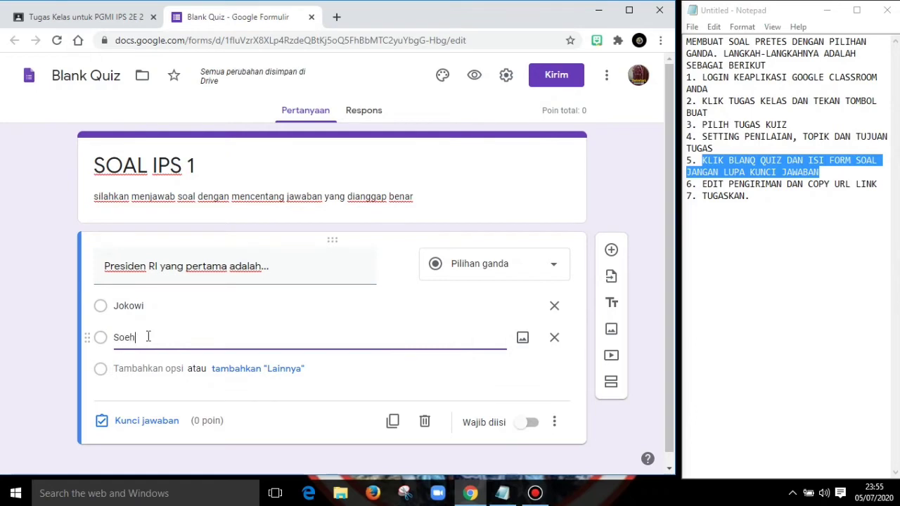
type("arto")
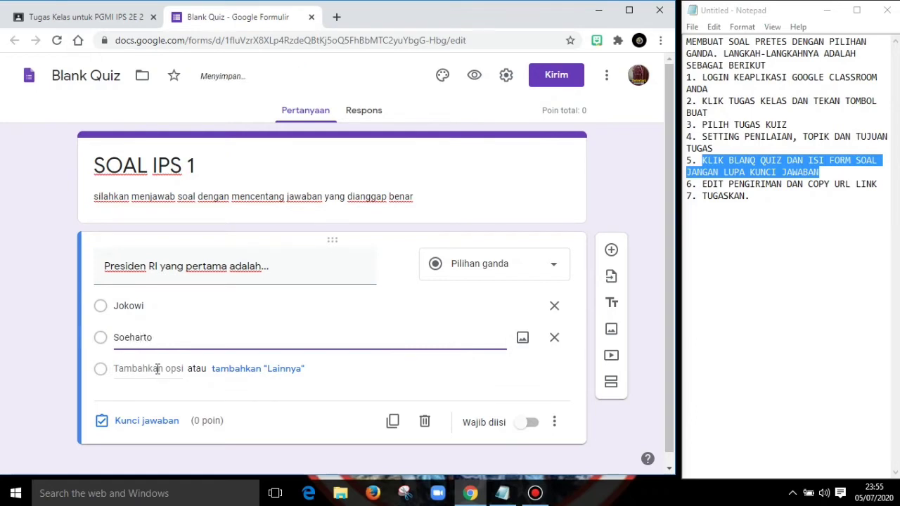
- Add "Soekarno" and "Megawati" as the third and fourth answer options of the president question
left_click(157, 369)
type("S")
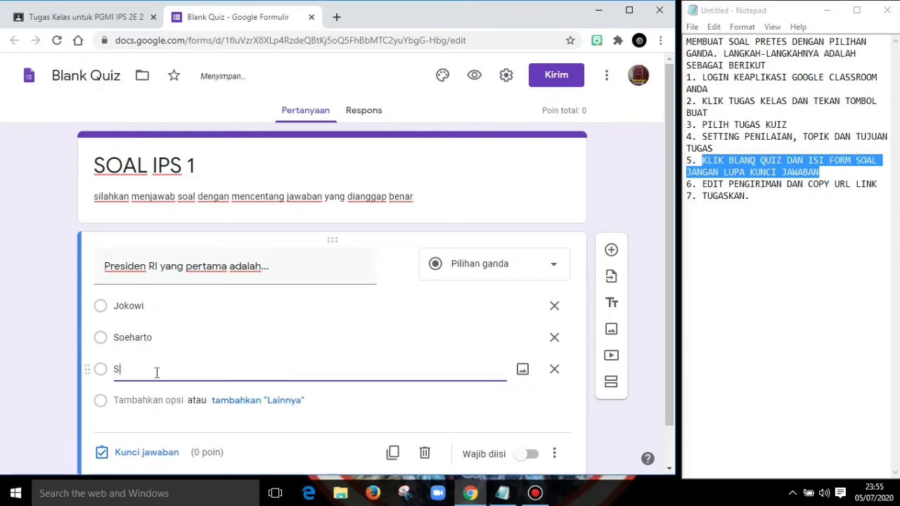
type("oekarno")
left_click(145, 399)
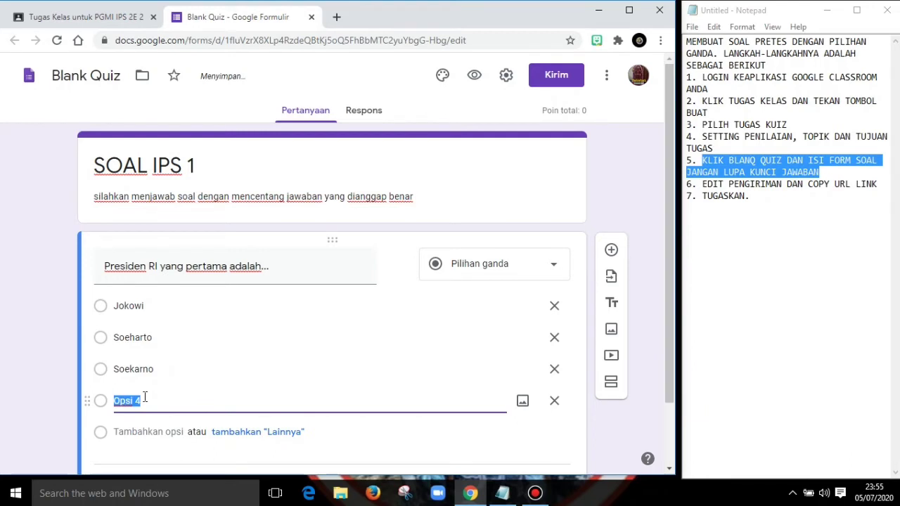
type("Hab")
type("m")
key("BackSpace")
type("Megawati")
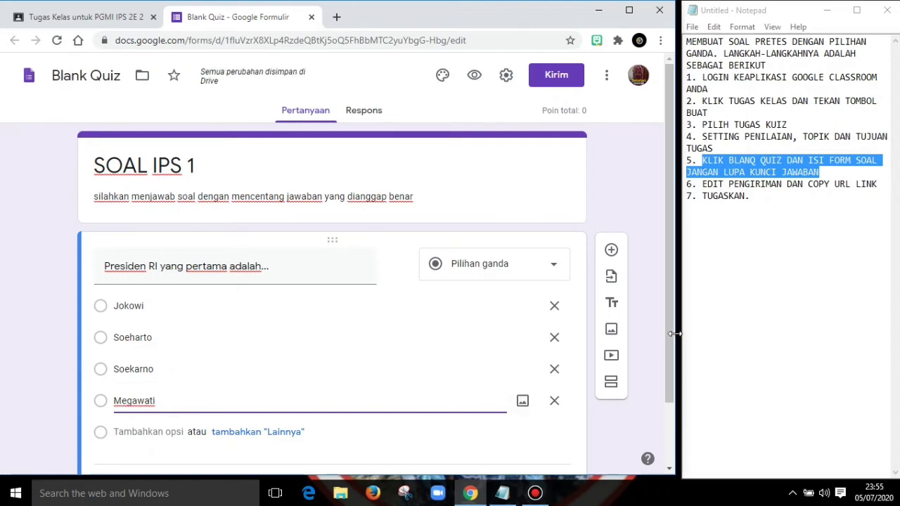
- Add a second multiple-choice question with the text "Ibukota rovinsi NTB adalah..."
left_click_drag(670, 340, 676, 401)
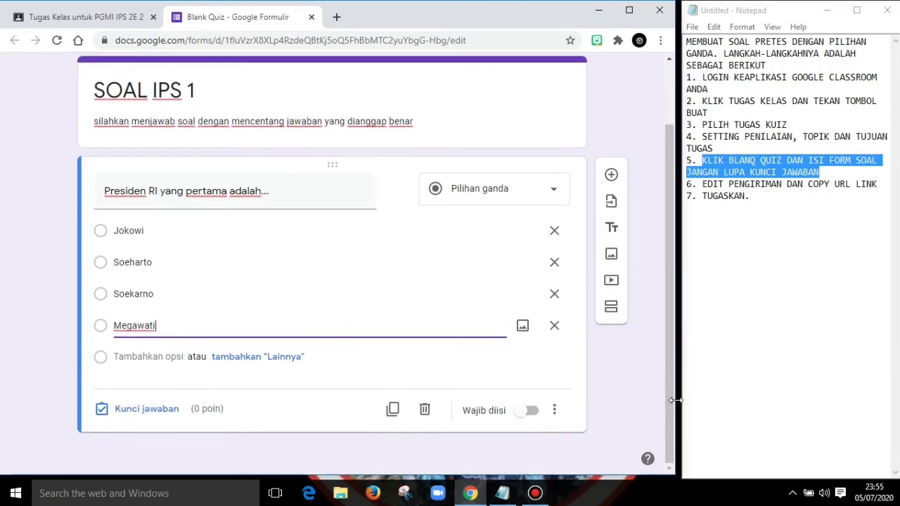
left_click(281, 193)
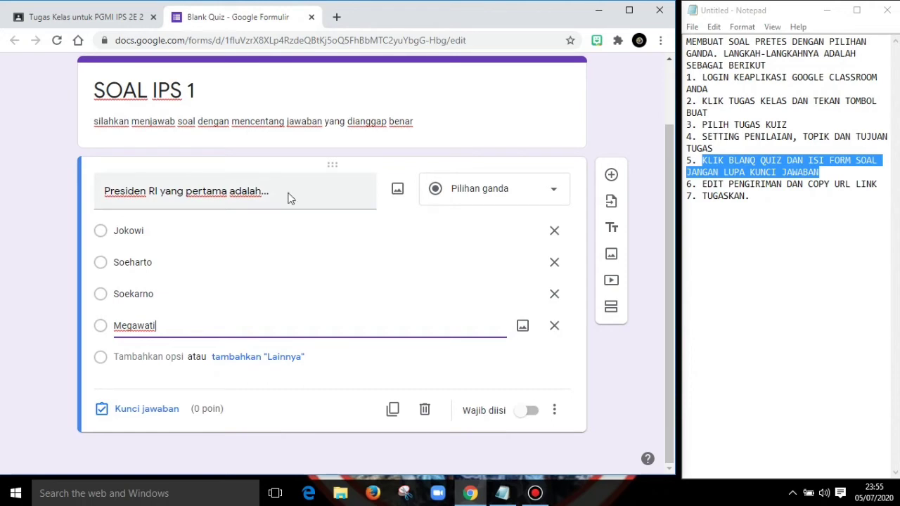
triple_click(188, 202)
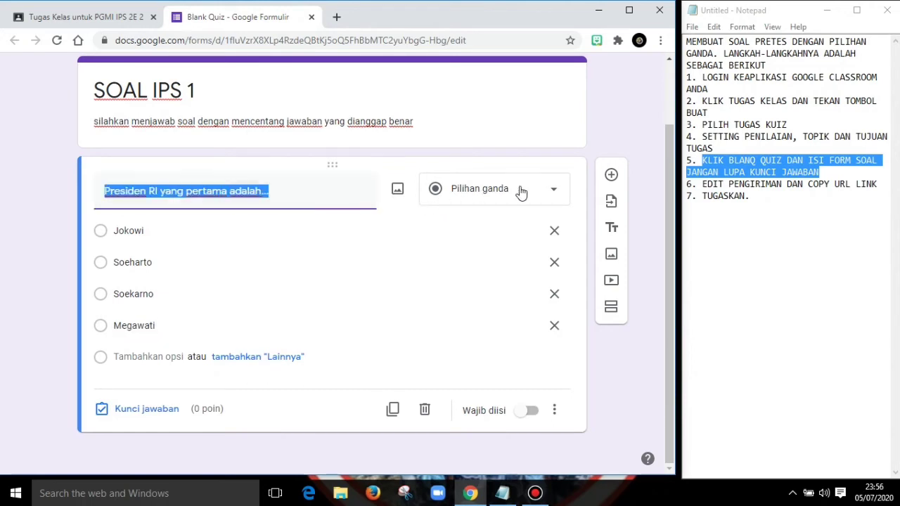
left_click(614, 180)
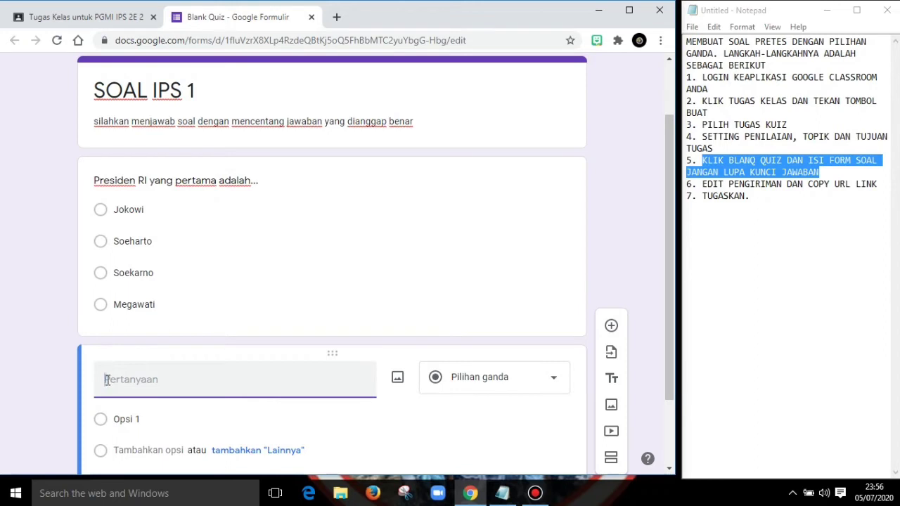
type("P")
type("ukoy")
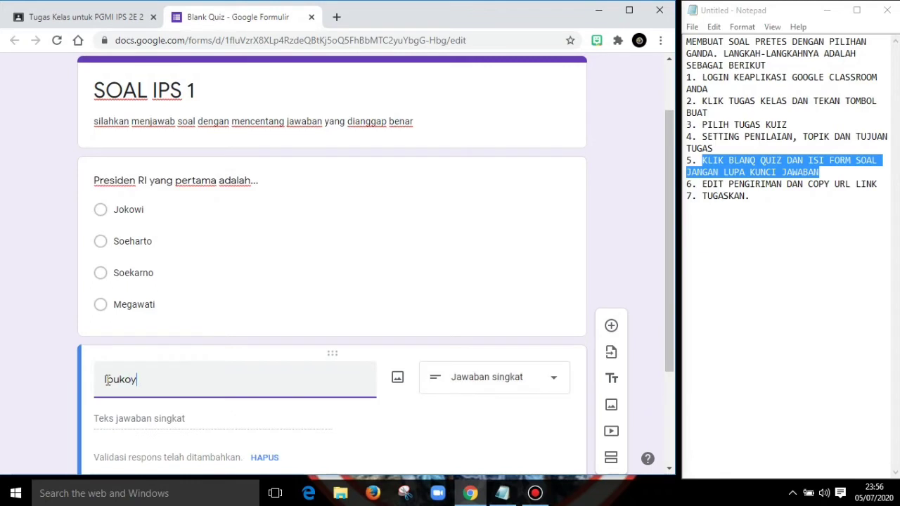
key("BackSpace")
type("ta P")
key("BackSpace")
type("rovin")
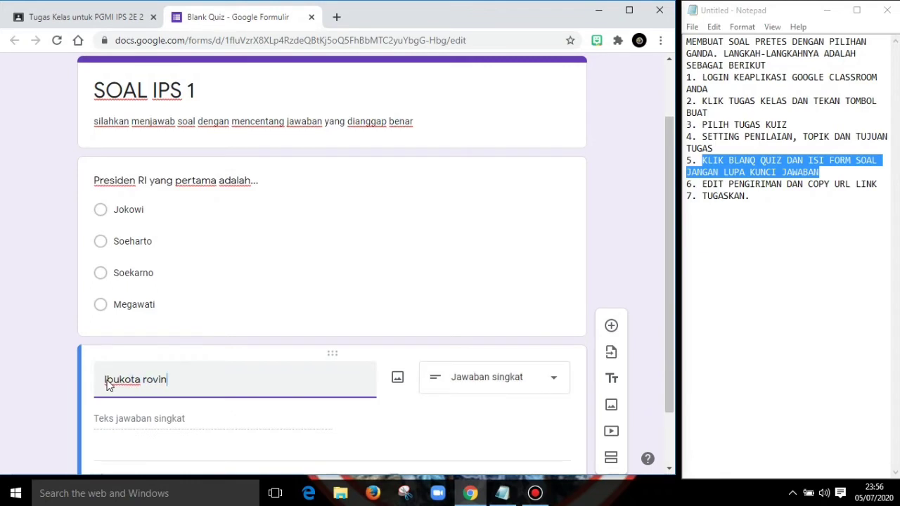
type("si NTB alah")
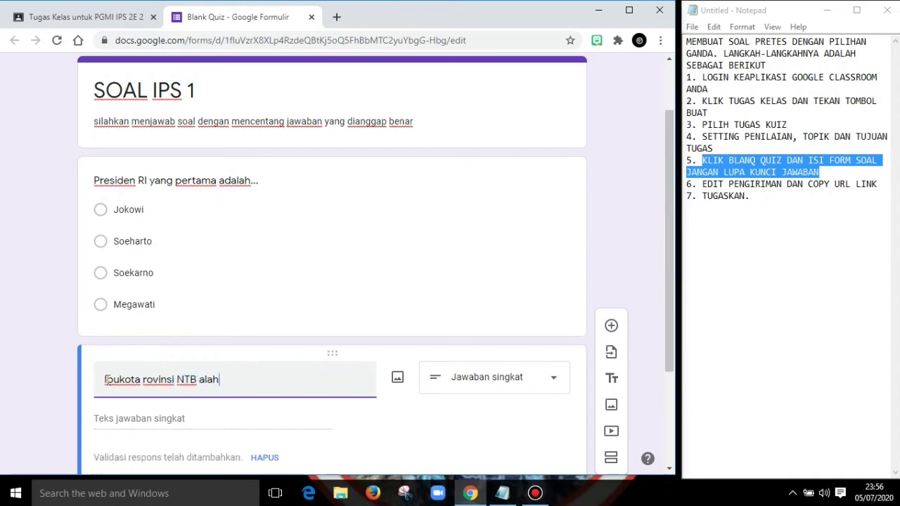
key("BackSpace")
key("BackSpace")
key("BackSpace")
type("d")
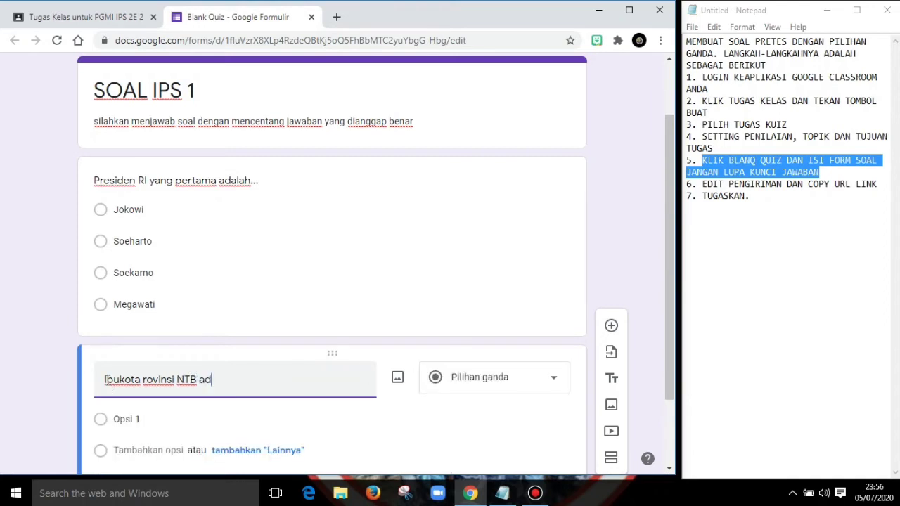
type("alah...")
- Set the first two answer options of the NTB capital question to "Bima" and "Sumbawa"
left_click(127, 421)
type("Bima")
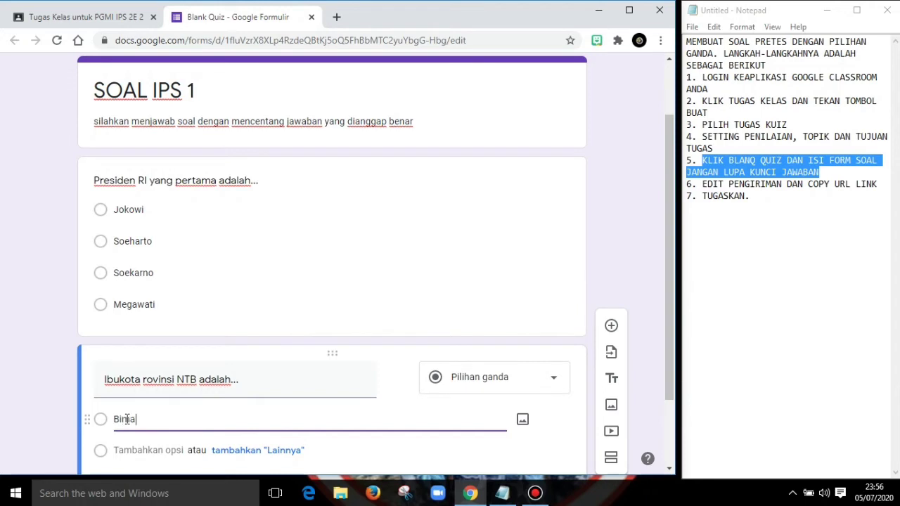
left_click(126, 451)
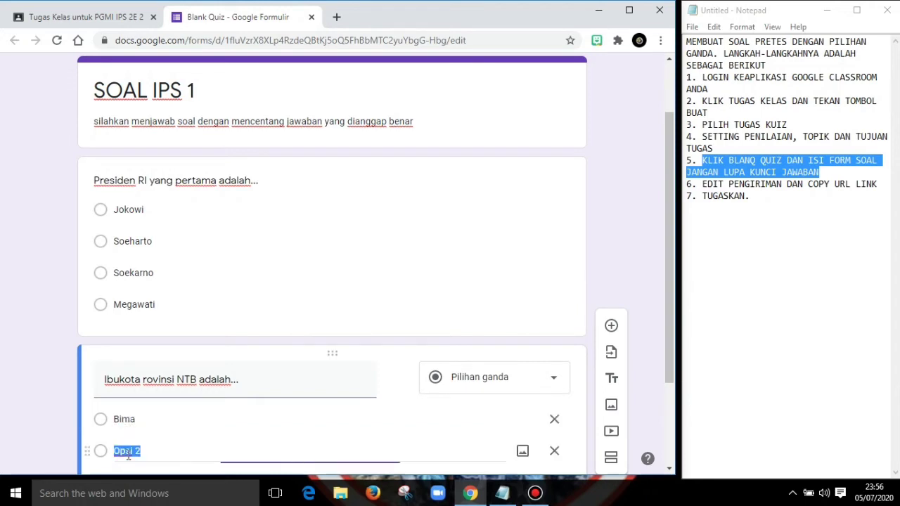
type("Sumbawa")
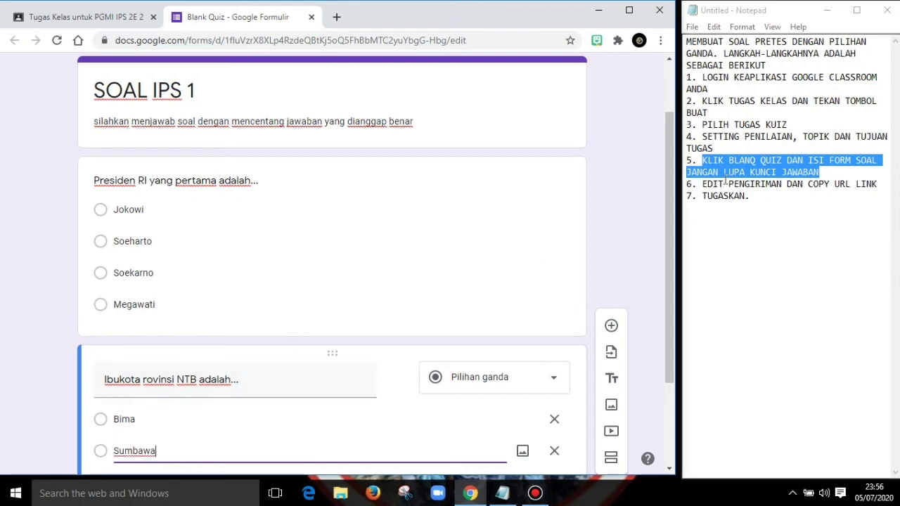
- Add "Mataram" and "Lombok Tengah" as the third and fourth answer options of the NTB capital question
left_click_drag(671, 209, 673, 286)
left_click(165, 362)
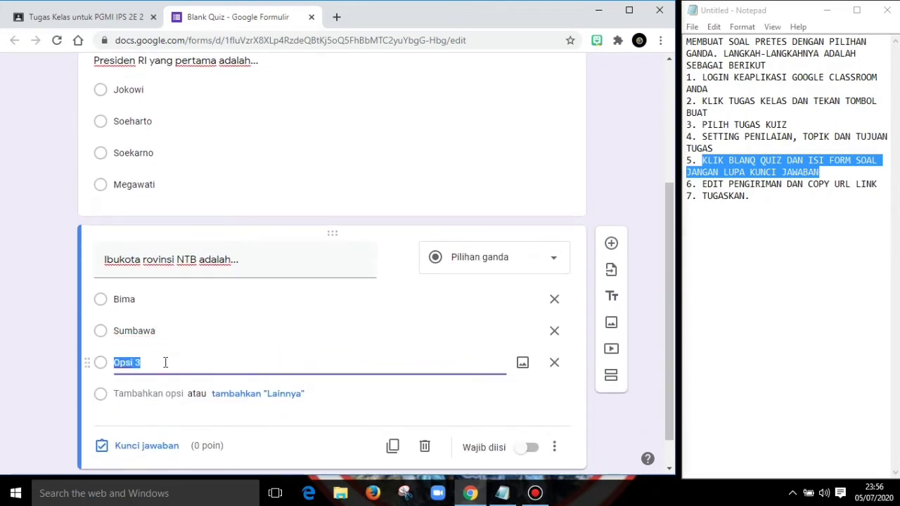
type("Mataram")
left_click(147, 394)
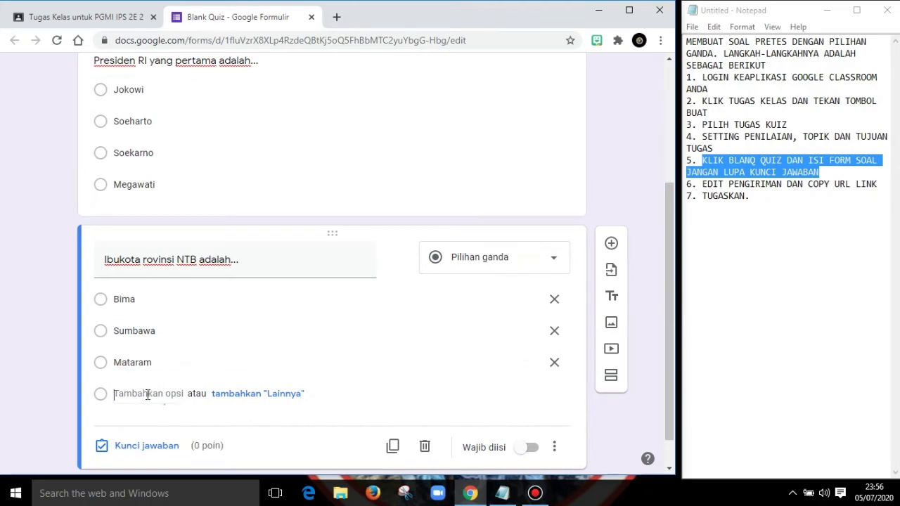
type("Lombok")
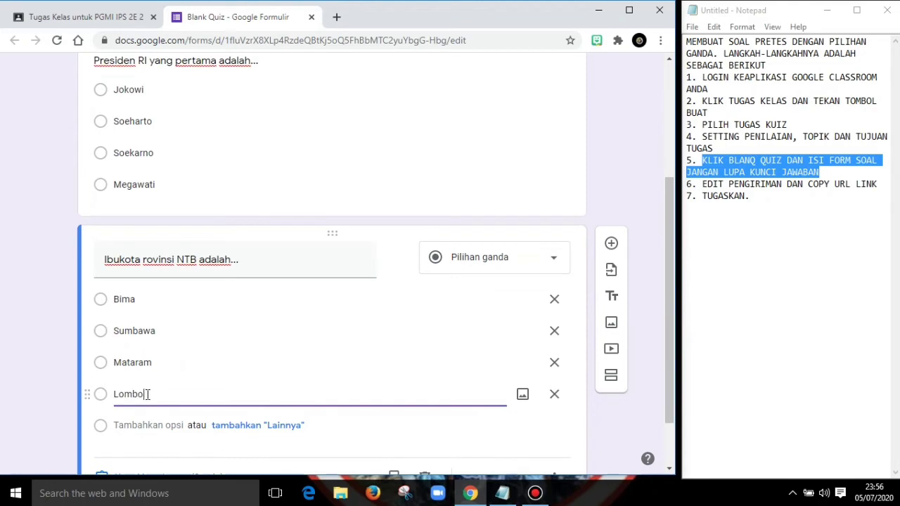
type(" Tengah")
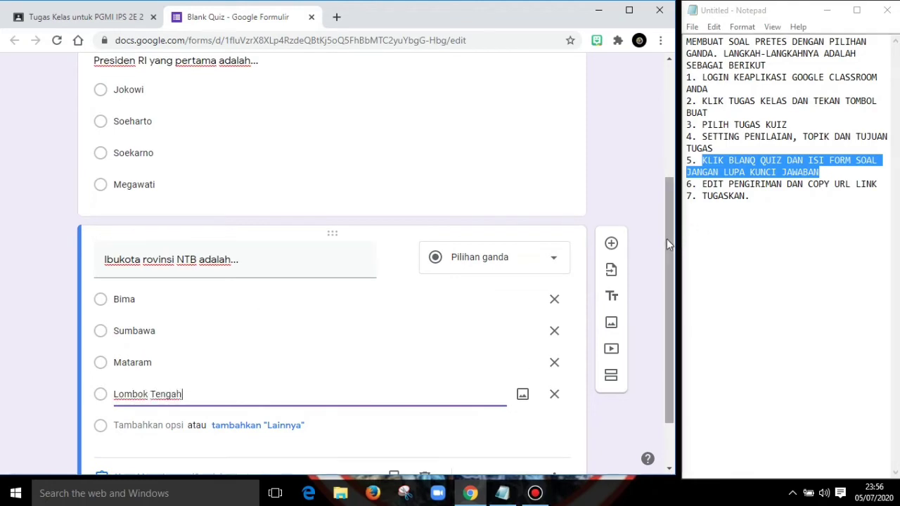
- Mark "Soekarno" as the correct answer in the answer key of the president question
left_click_drag(669, 237, 674, 283)
scroll(267, 204, "up", 3)
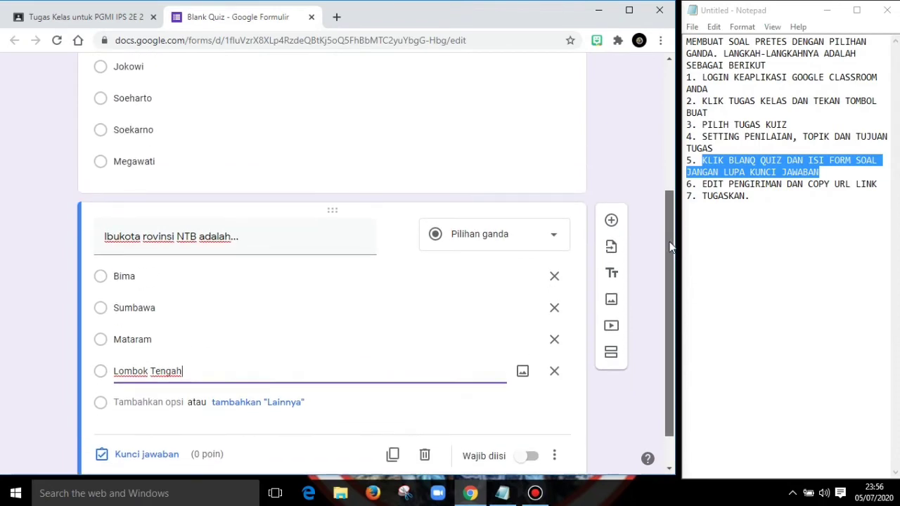
left_click(160, 179)
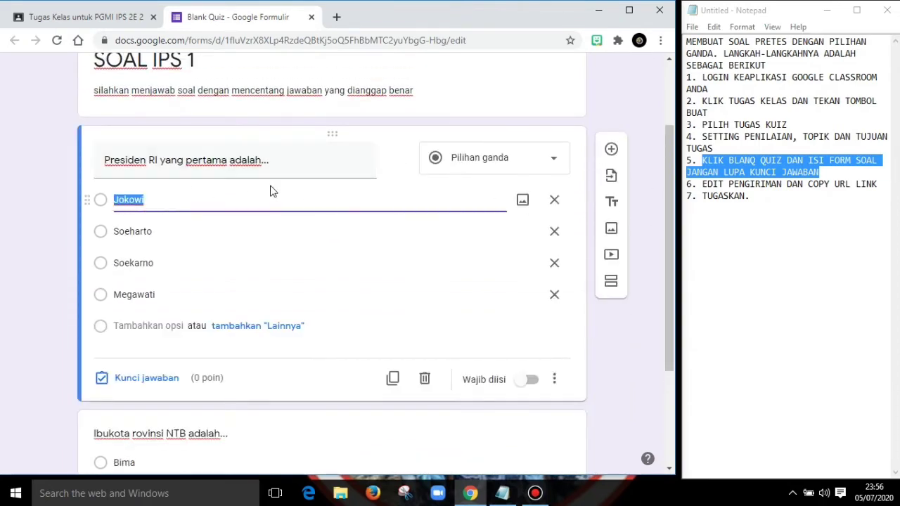
left_click(125, 384)
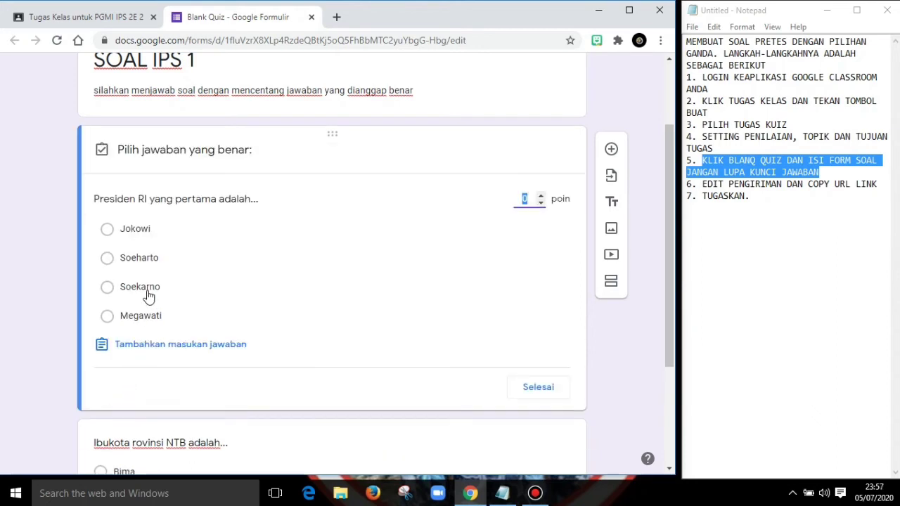
left_click(107, 288)
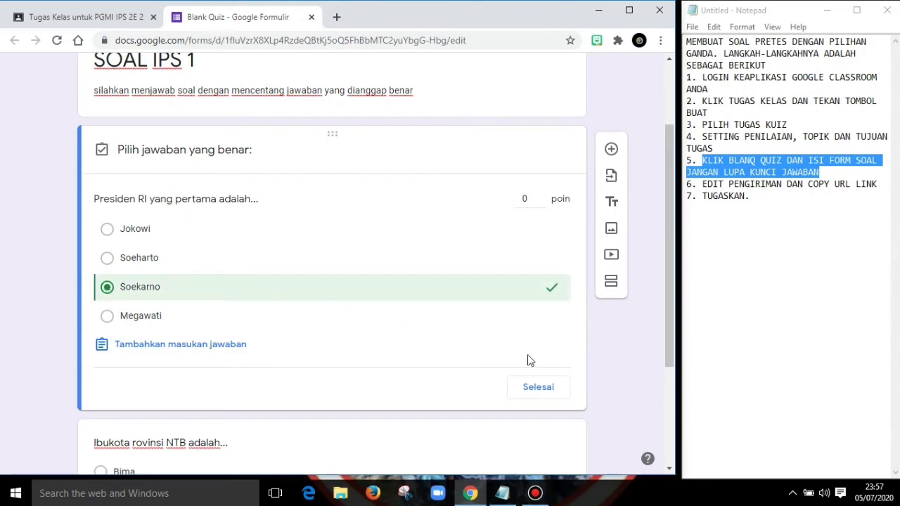
left_click(532, 396)
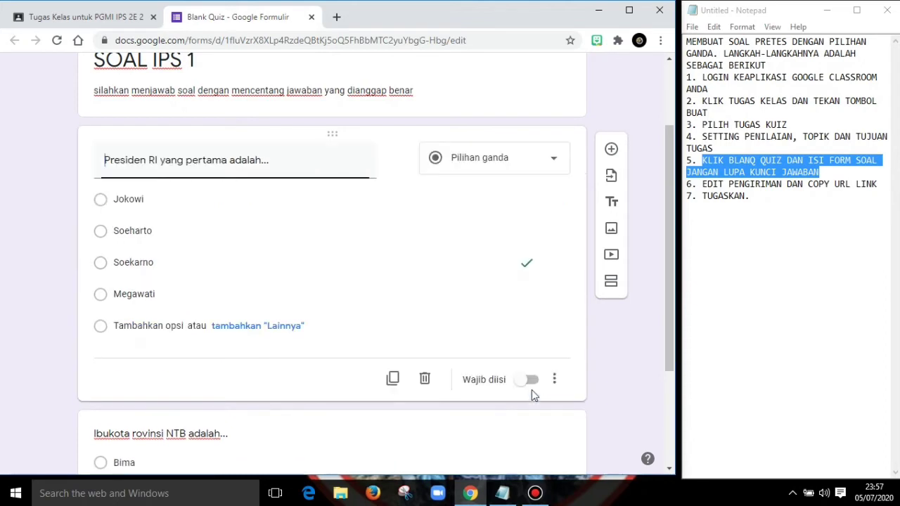
- Mark "Mataram" as the correct answer in the answer key of the NTB capital question
left_click_drag(671, 287, 683, 380)
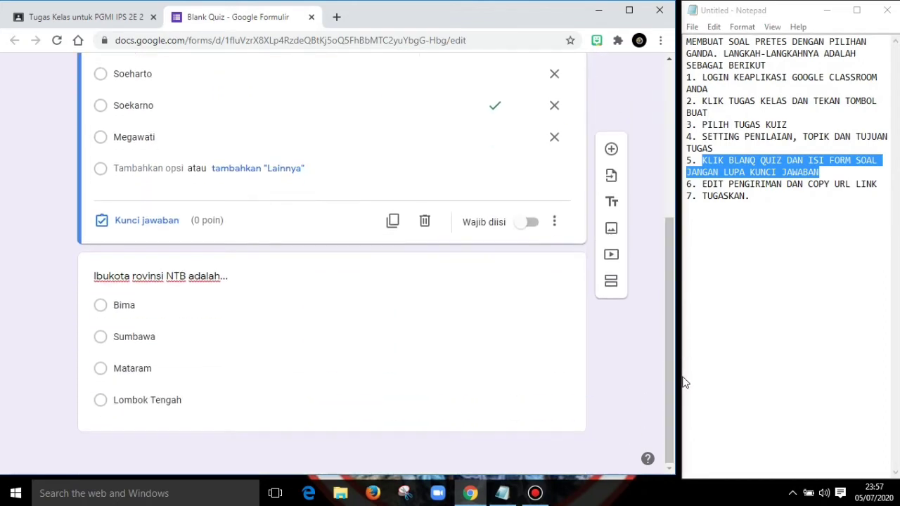
left_click(123, 337)
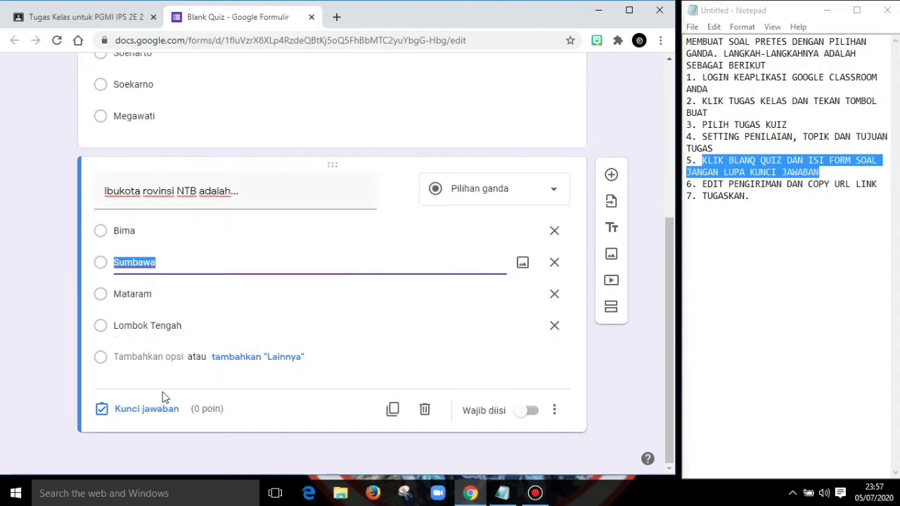
left_click(127, 410)
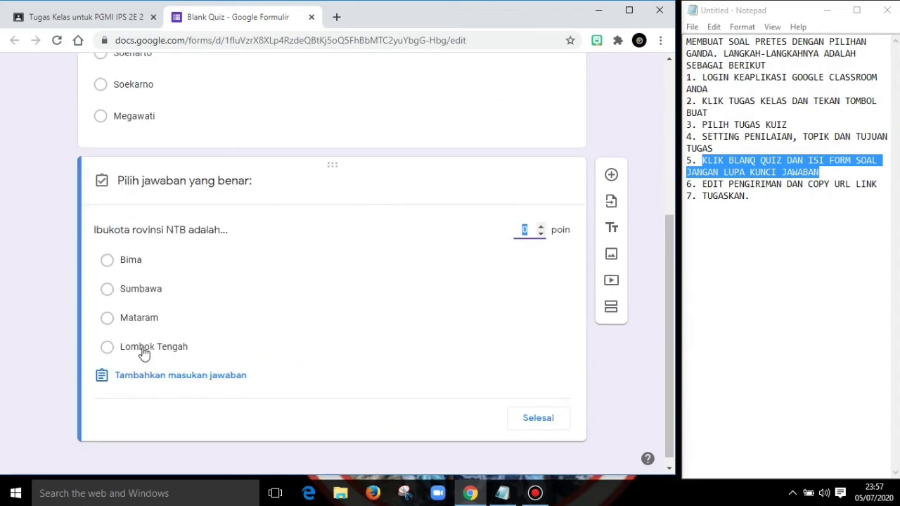
left_click(107, 320)
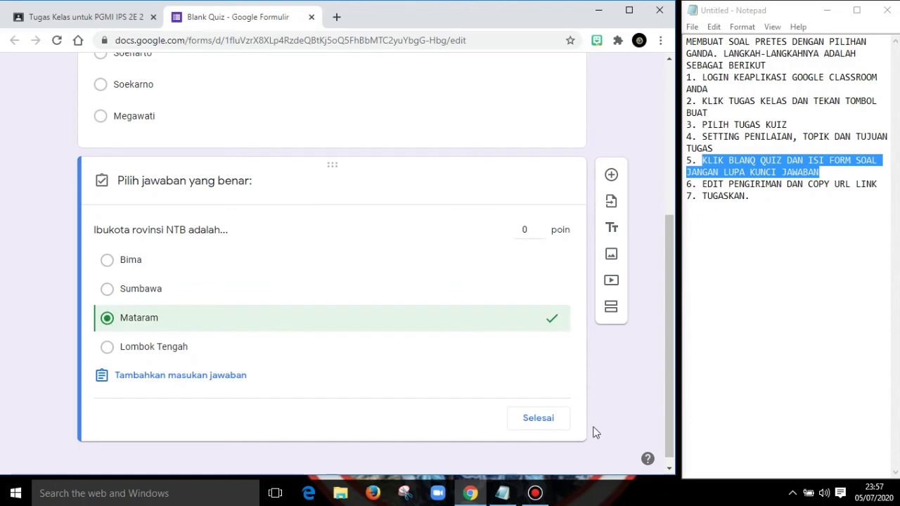
left_click(548, 425)
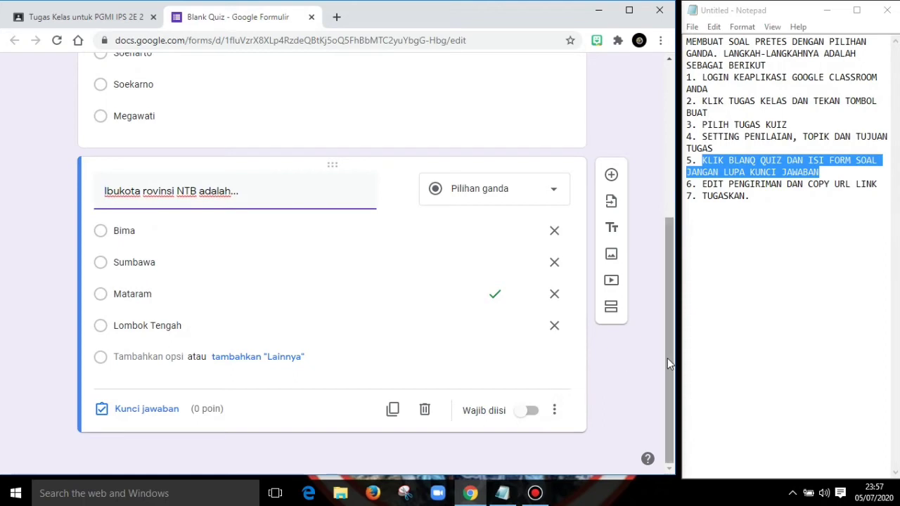
- Remove the form's restriction to Universitas Islam Negeri Mataram users, limit it to 1 response, and save the settings
left_click_drag(667, 357, 683, 69)
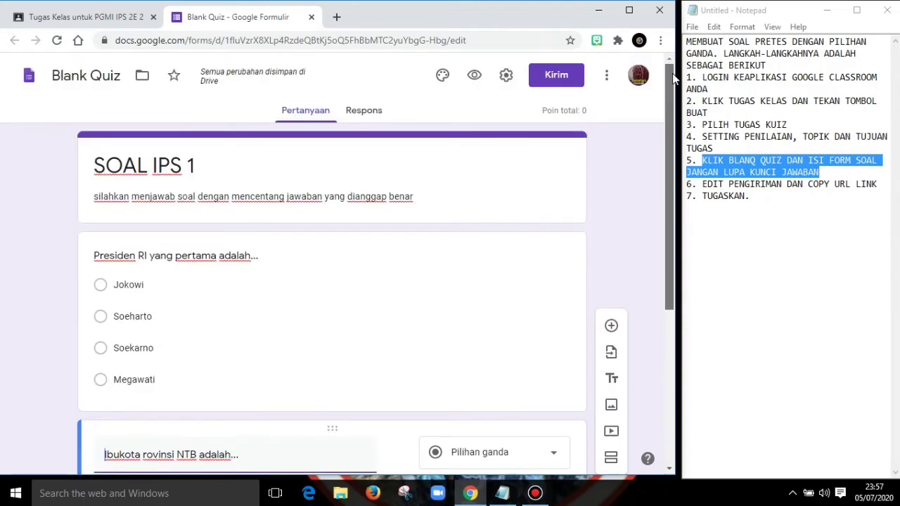
left_click_drag(758, 195, 691, 185)
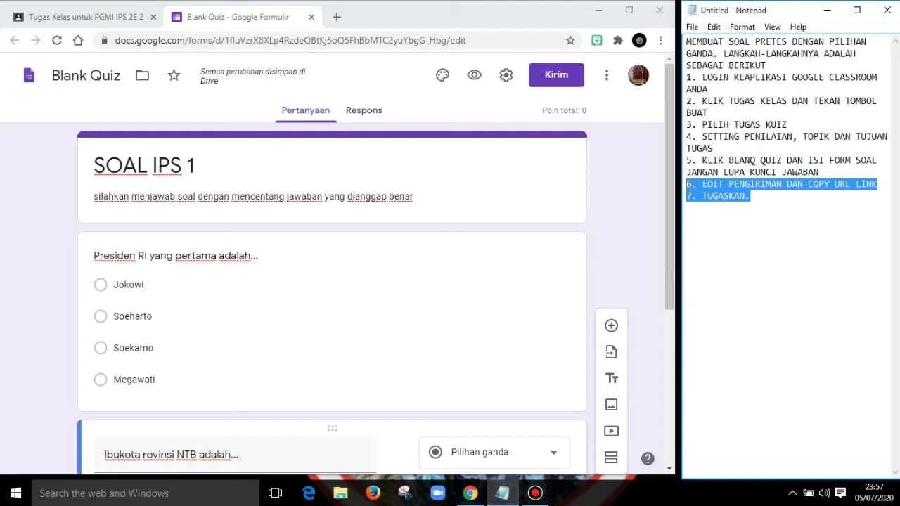
left_click(506, 77)
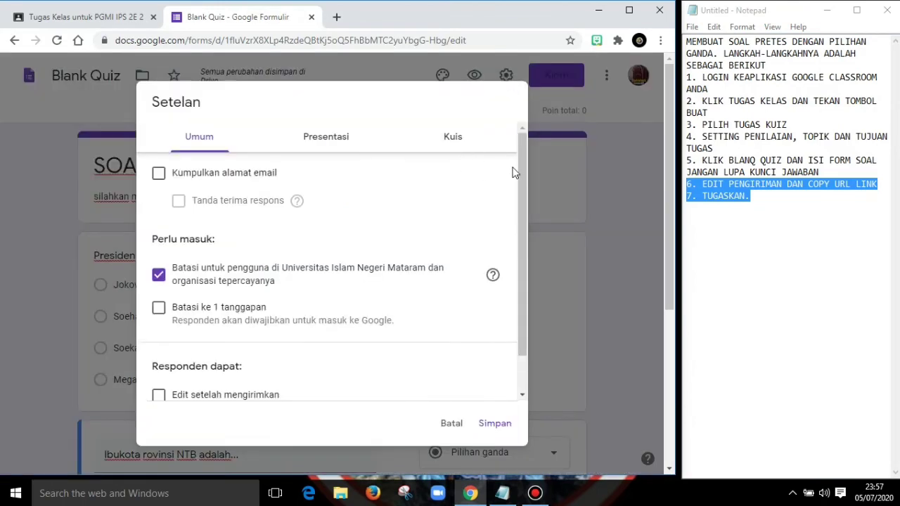
mouse_move(522, 166)
left_mouse_down()
mouse_move(529, 266)
mouse_move(522, 161)
left_mouse_up()
left_click_drag(524, 185, 530, 284)
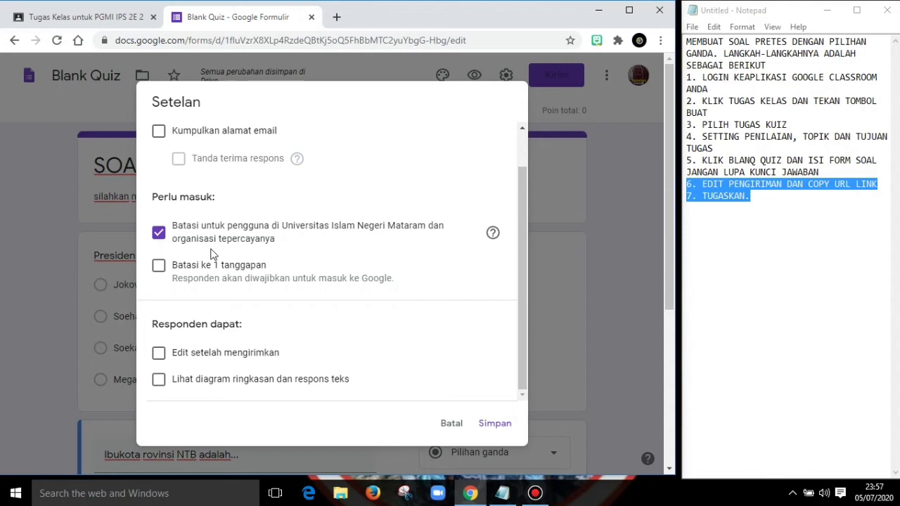
left_click(160, 235)
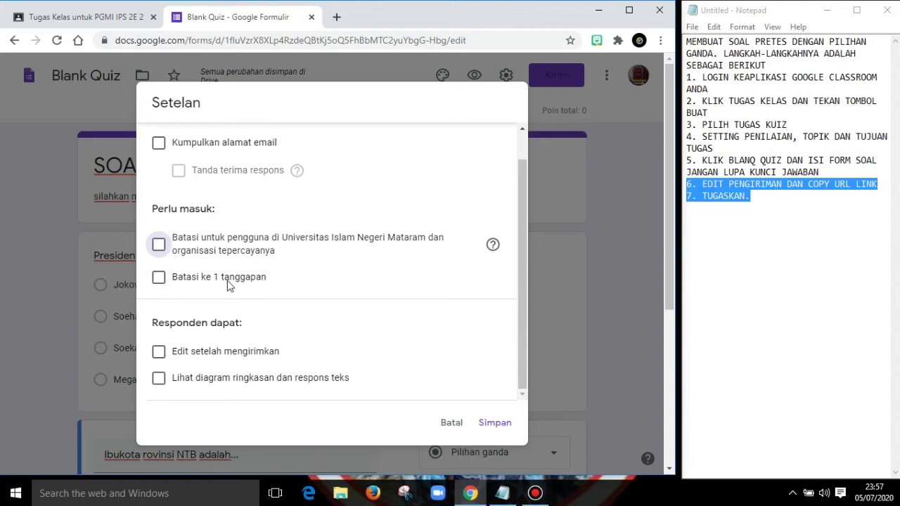
left_click(159, 280)
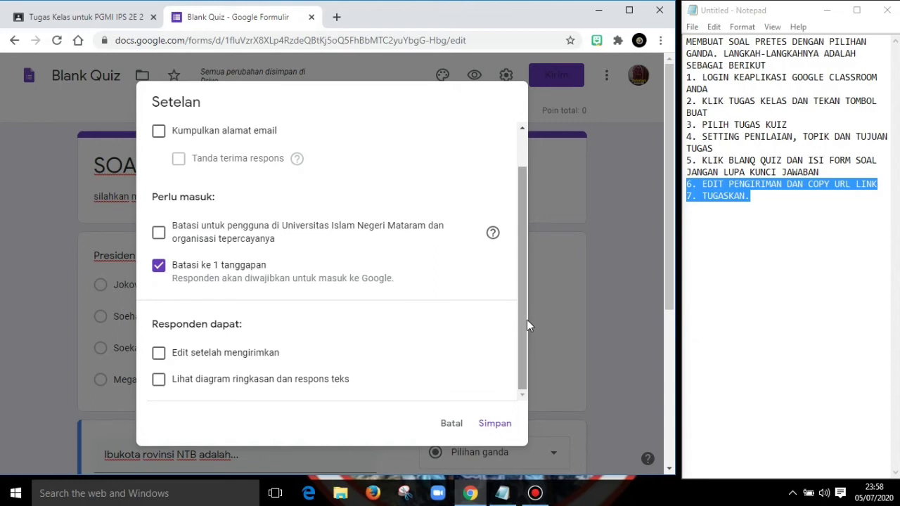
left_click(494, 424)
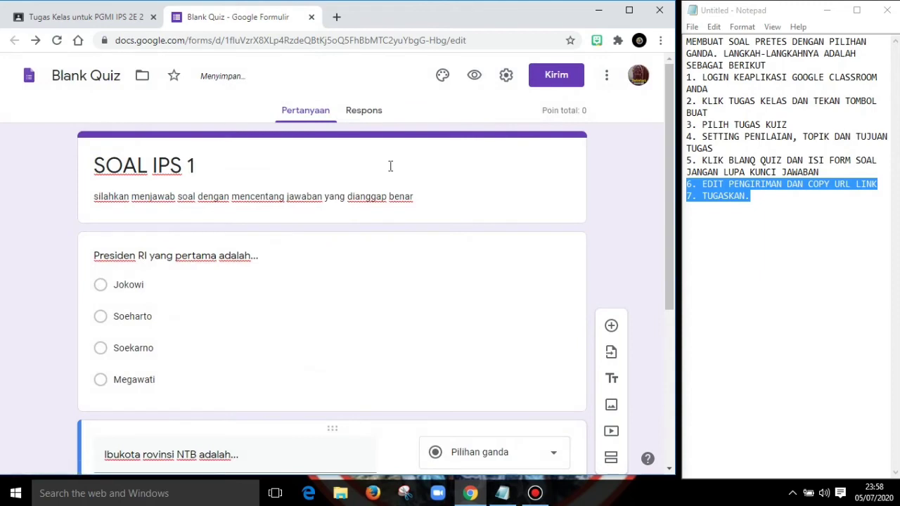
- Turn on shuffling of the question order in the form's presentation settings
left_click(506, 77)
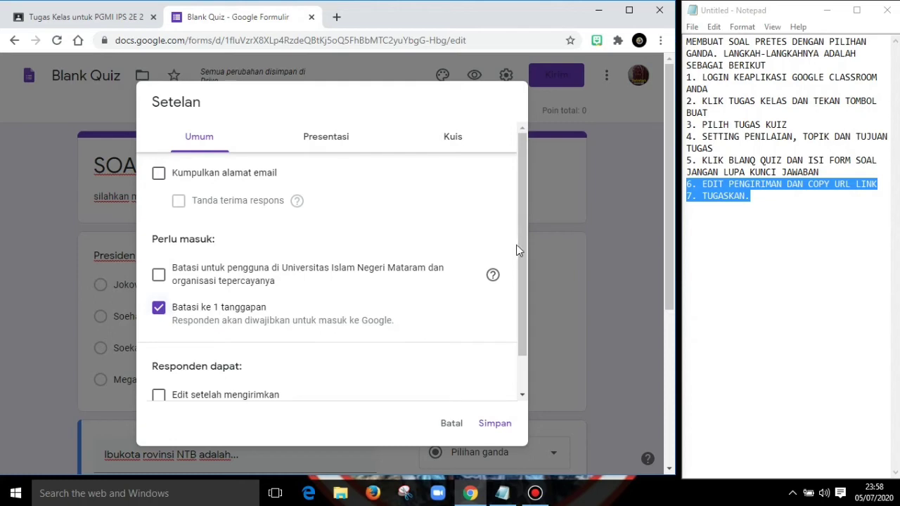
left_click_drag(523, 244, 525, 173)
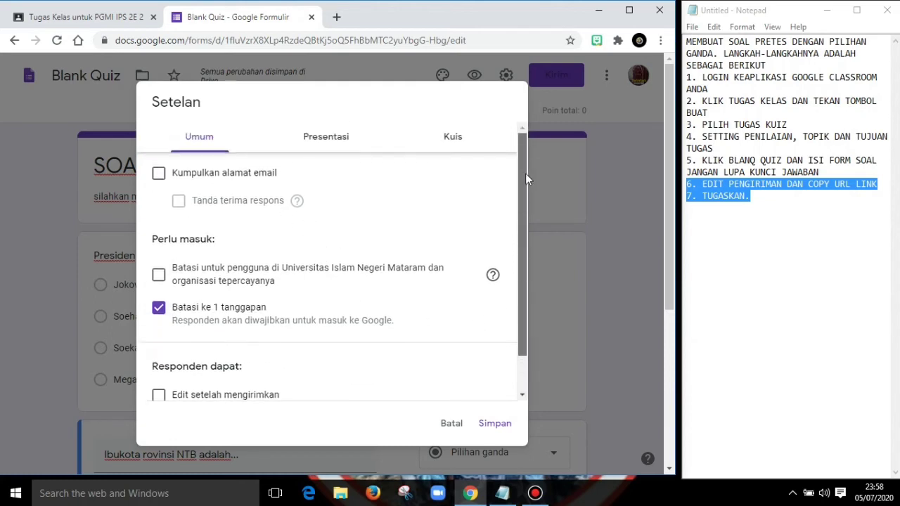
left_click(323, 144)
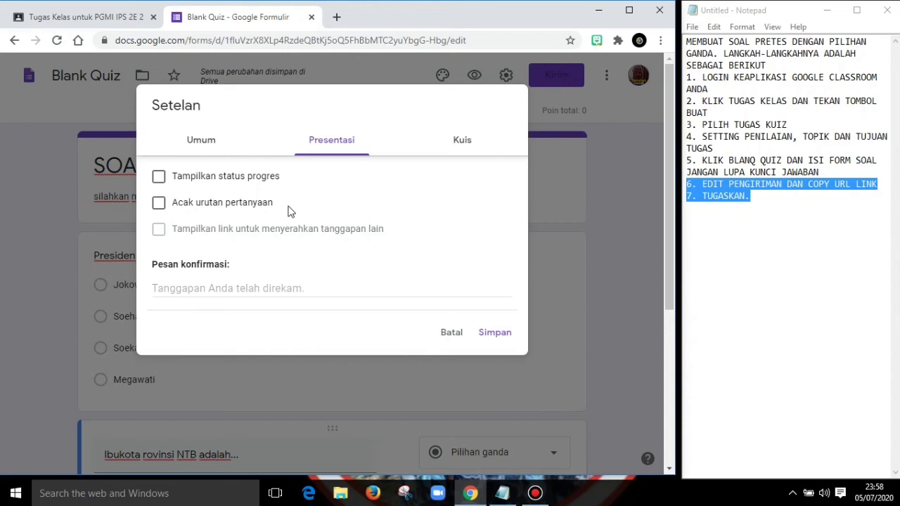
left_click(160, 204)
- Stop respondents from seeing missed questions and correct answers in the quiz settings, leaving only point values, and save
left_click(460, 142)
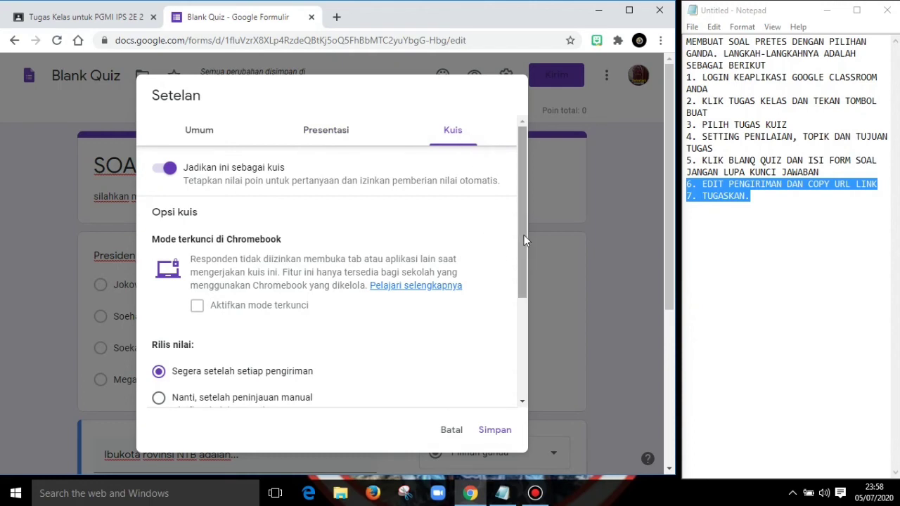
left_click_drag(524, 235, 536, 352)
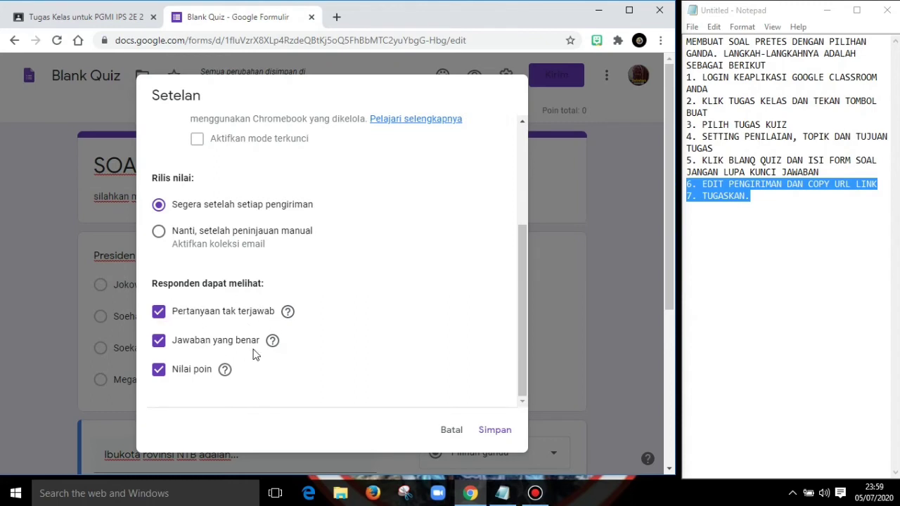
left_click(159, 314)
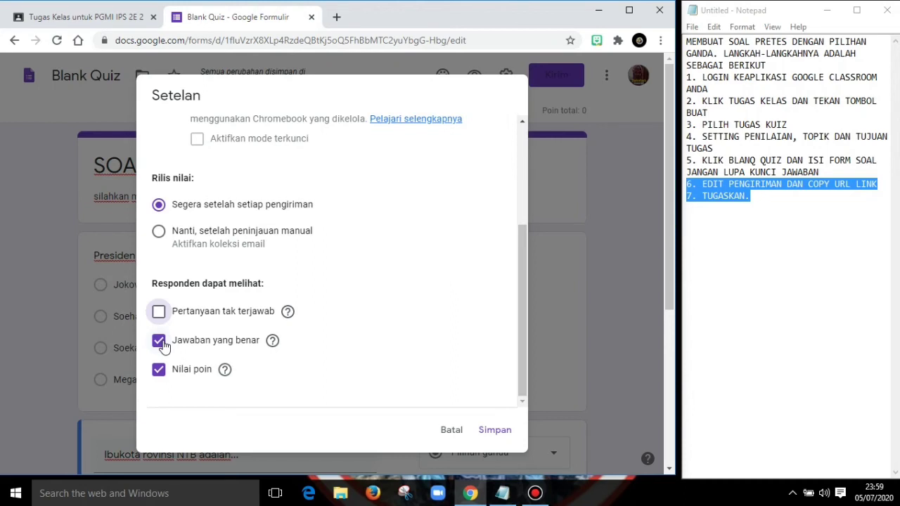
left_click(161, 342)
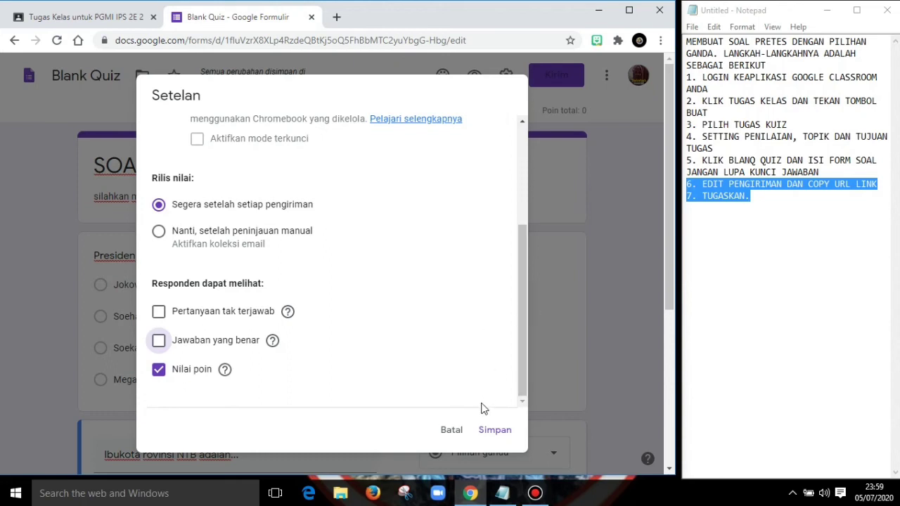
left_click_drag(524, 272, 534, 328)
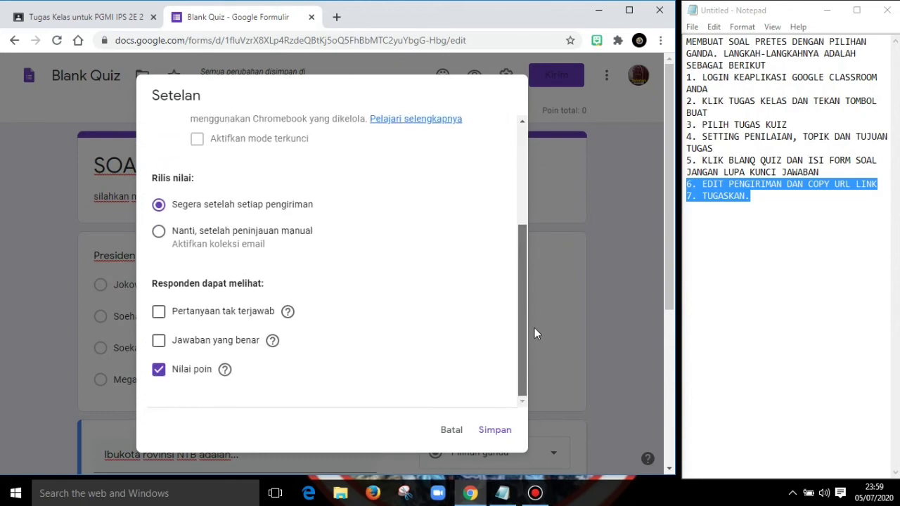
left_click(495, 432)
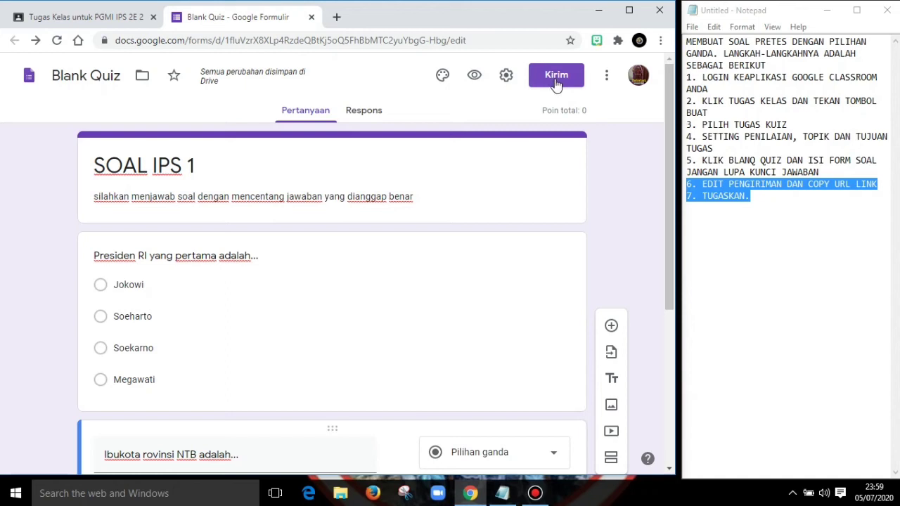
- Open the sending options for the SOAL IPS 1 quiz form
left_click(556, 76)
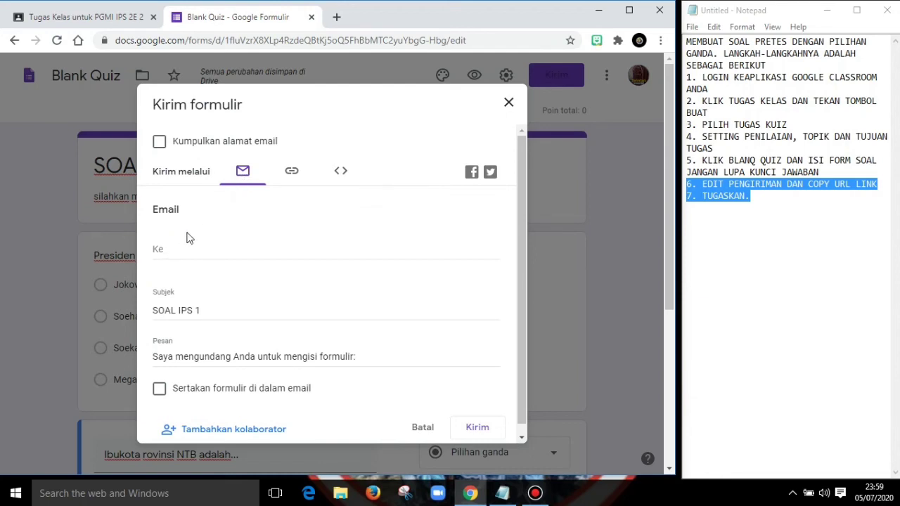
left_click(170, 249)
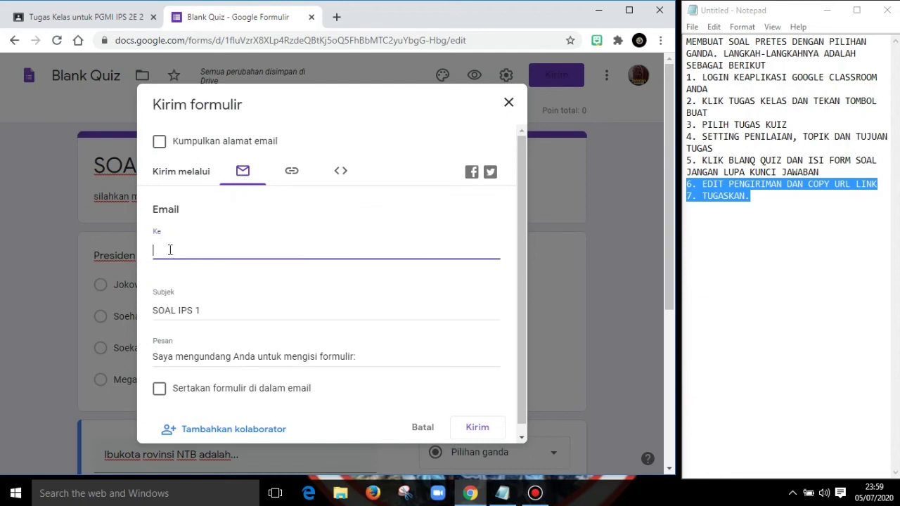
type("ah")
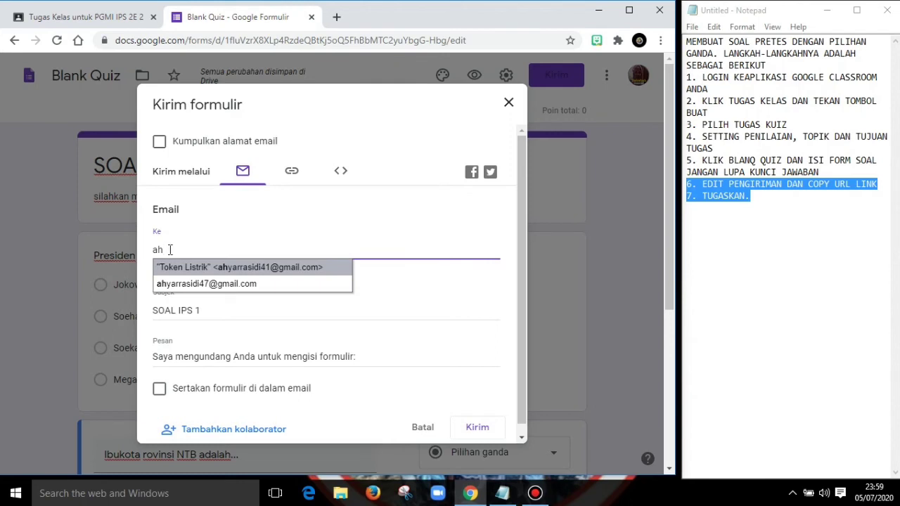
key("BackSpace")
key("BackSpace")
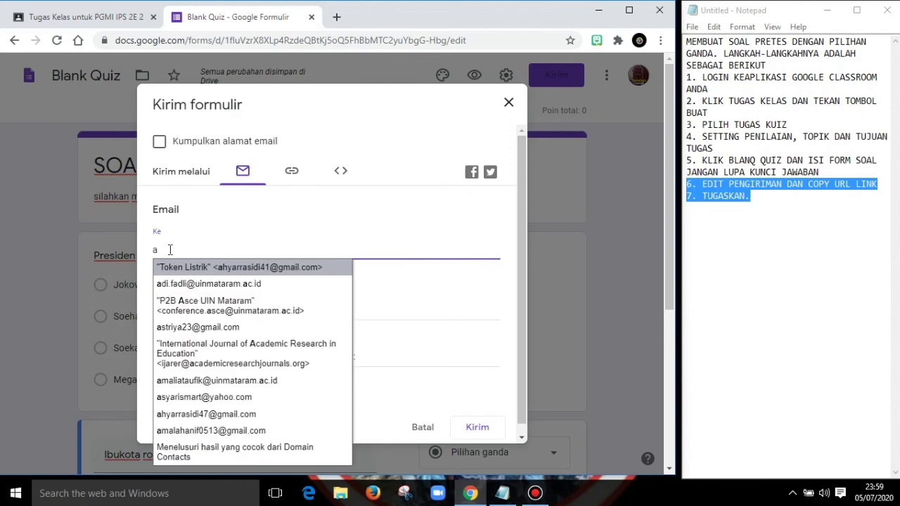
- Copy the form's shortened share link to the clipboard and close the form to return to the assignment
left_click(293, 174)
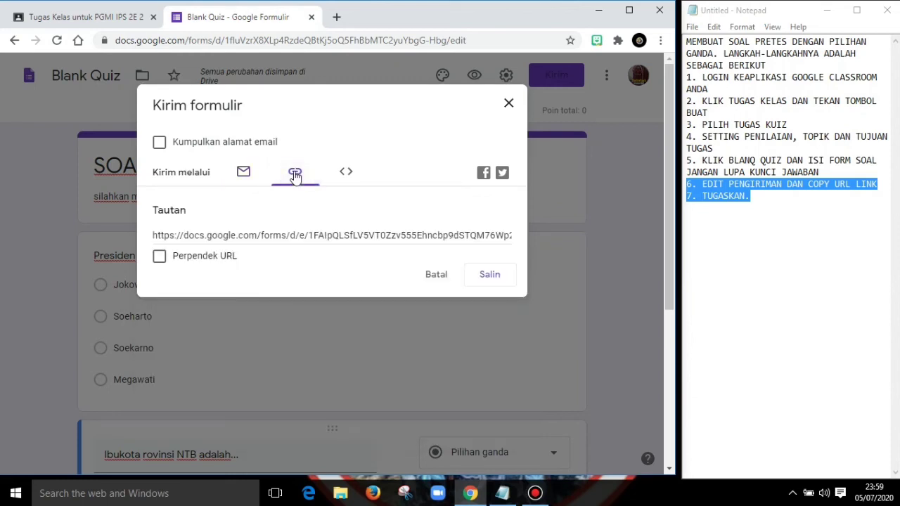
left_click(387, 233)
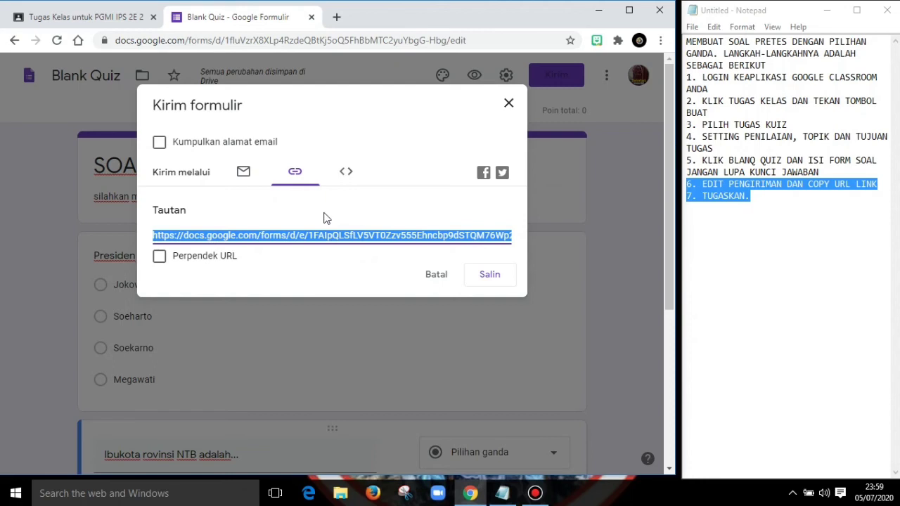
left_click(159, 257)
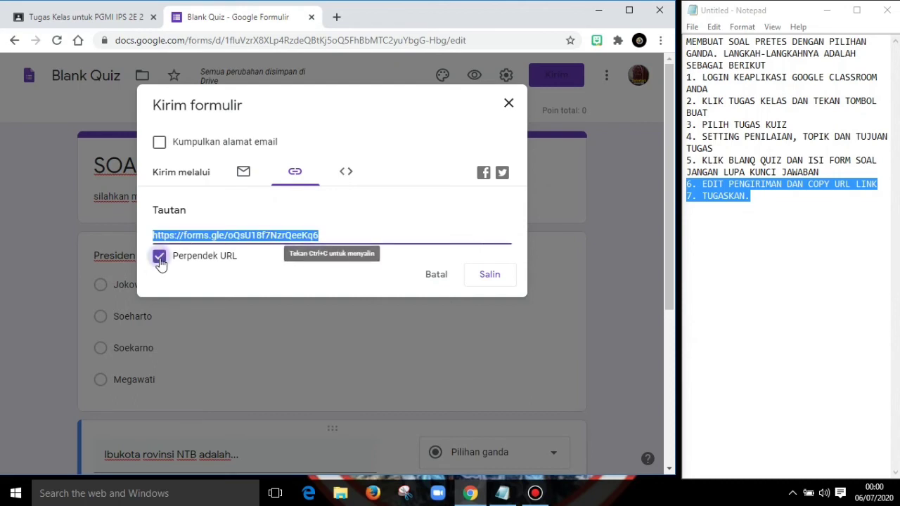
left_click(490, 277)
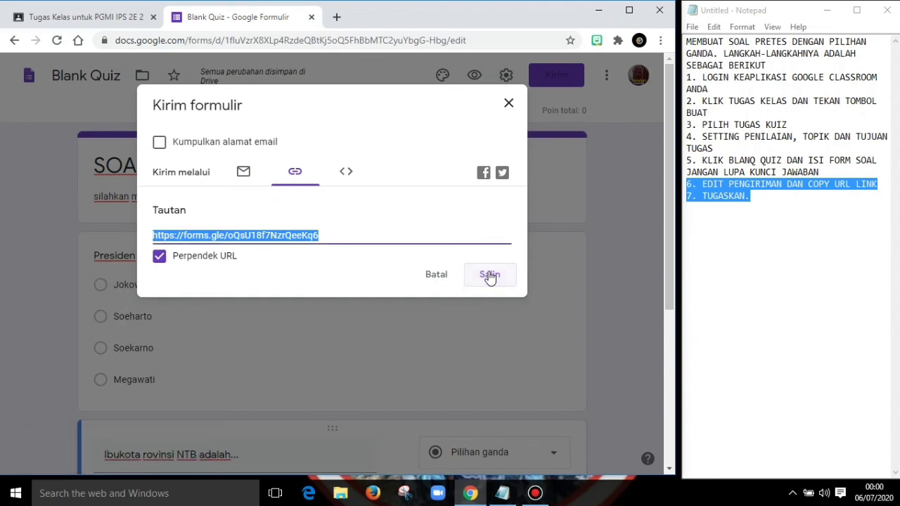
left_click(490, 277)
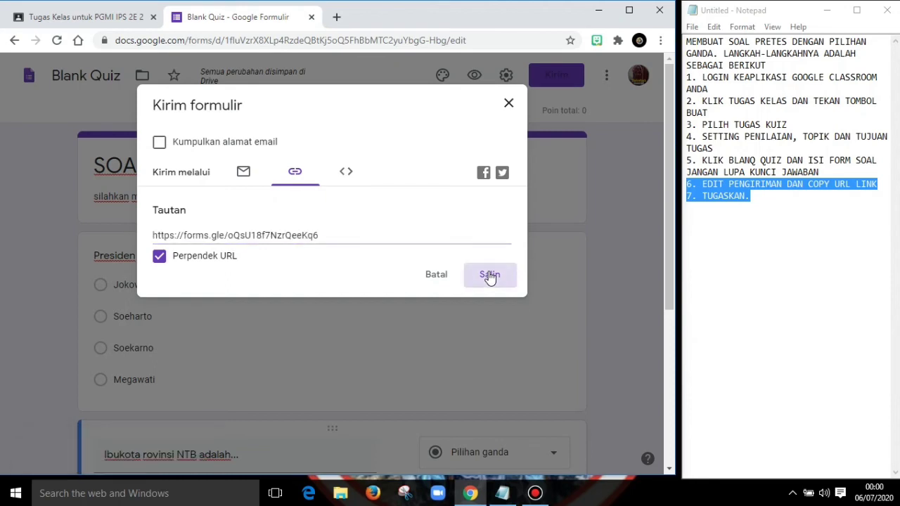
left_click(509, 106)
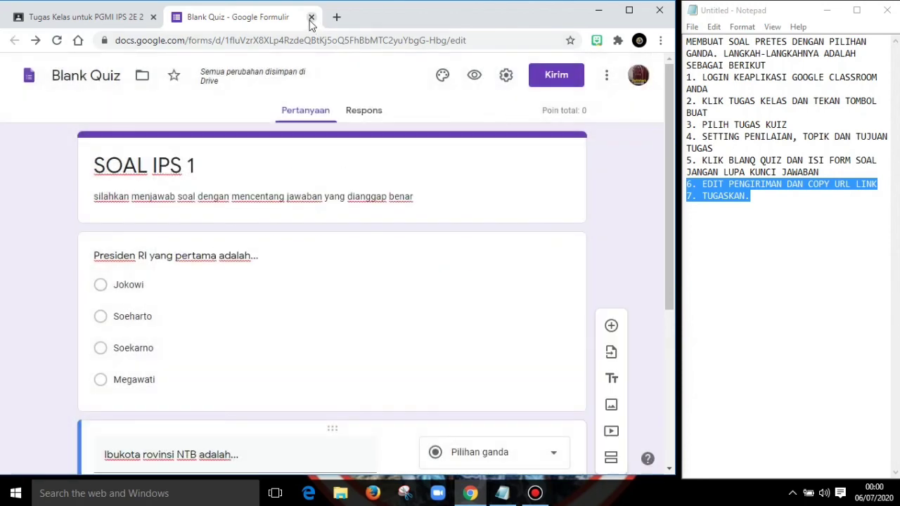
left_click(311, 17)
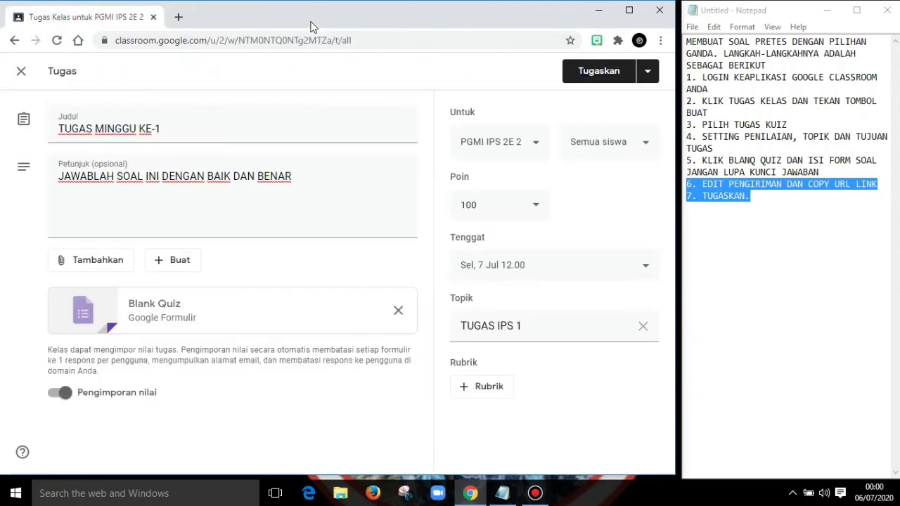
- Attach the copied short form link to the TUGAS MINGGU KE-1 assignment
left_click(180, 271)
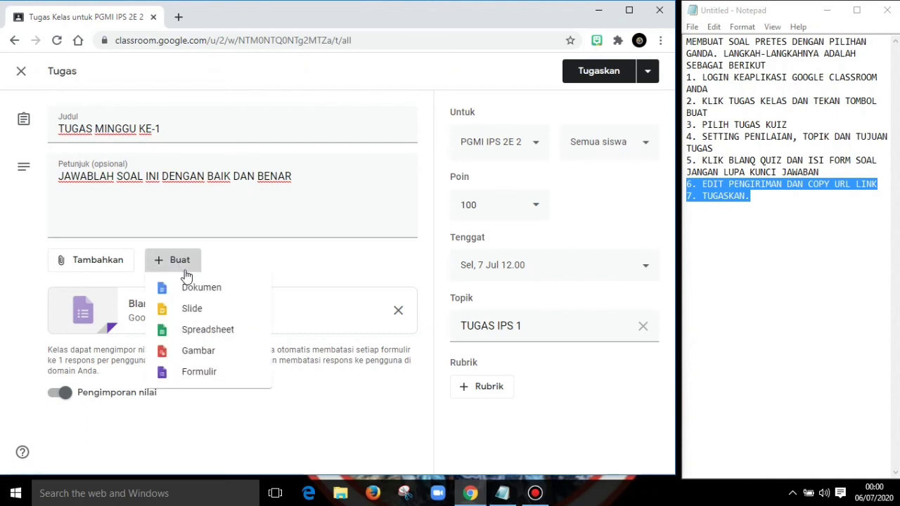
left_click(275, 460)
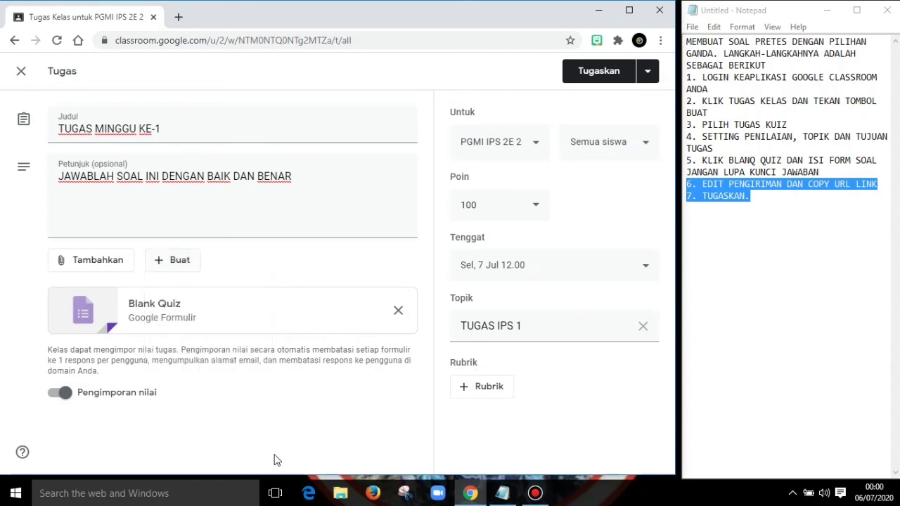
left_click(74, 270)
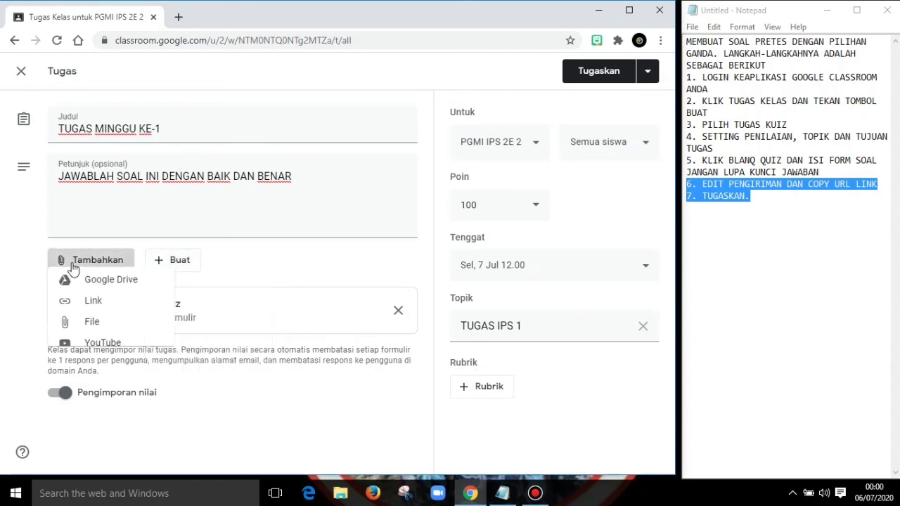
left_click(97, 315)
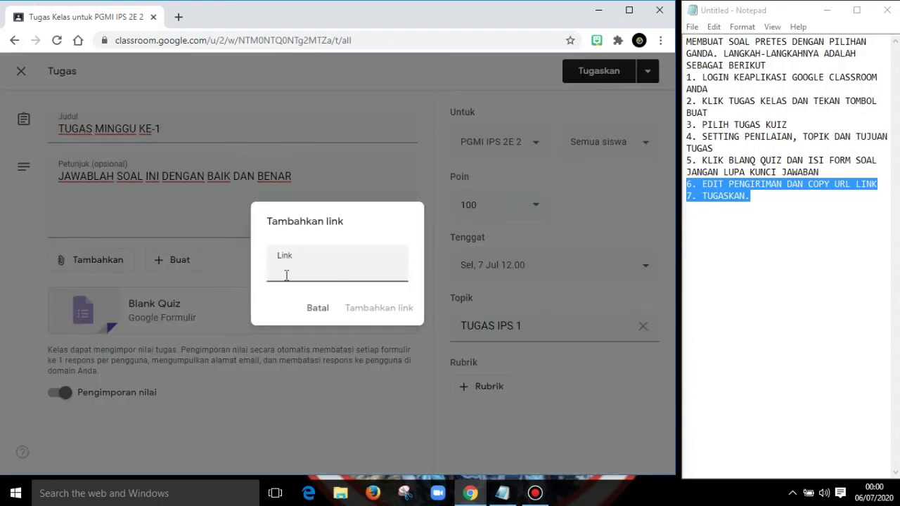
right_click(282, 271)
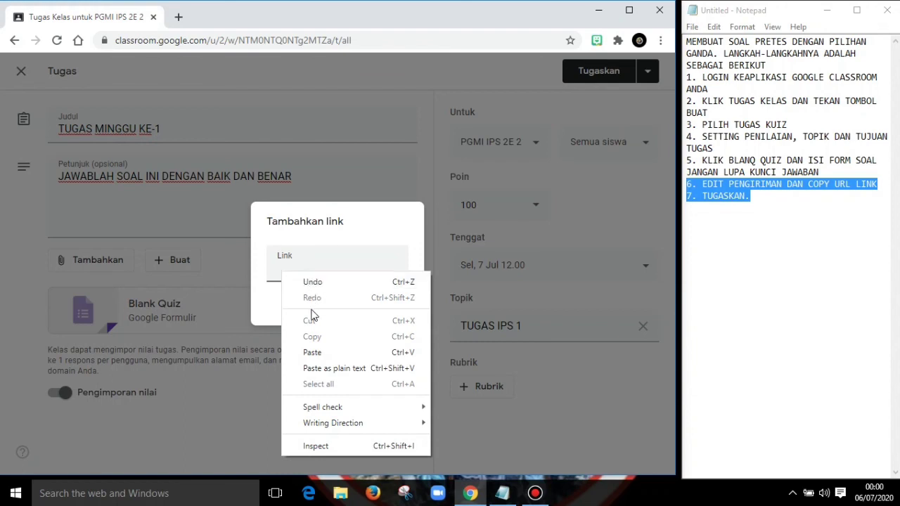
left_click(312, 353)
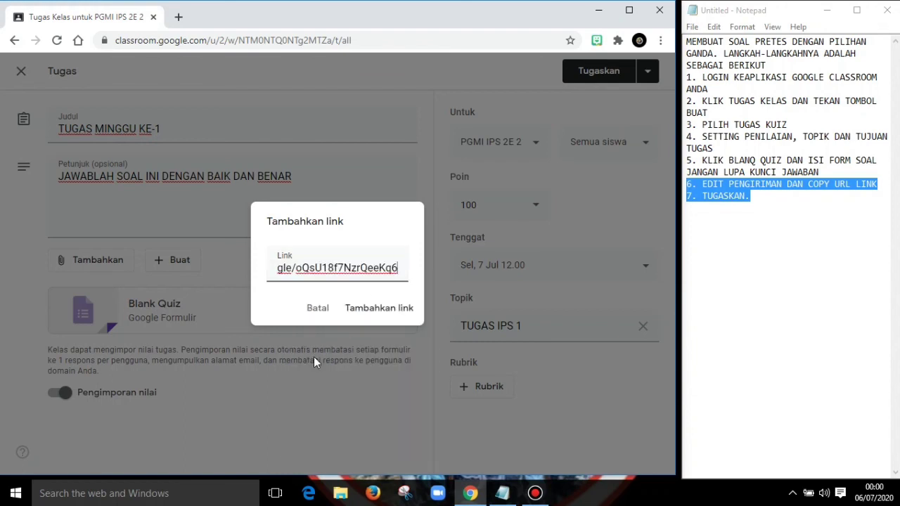
left_click(371, 313)
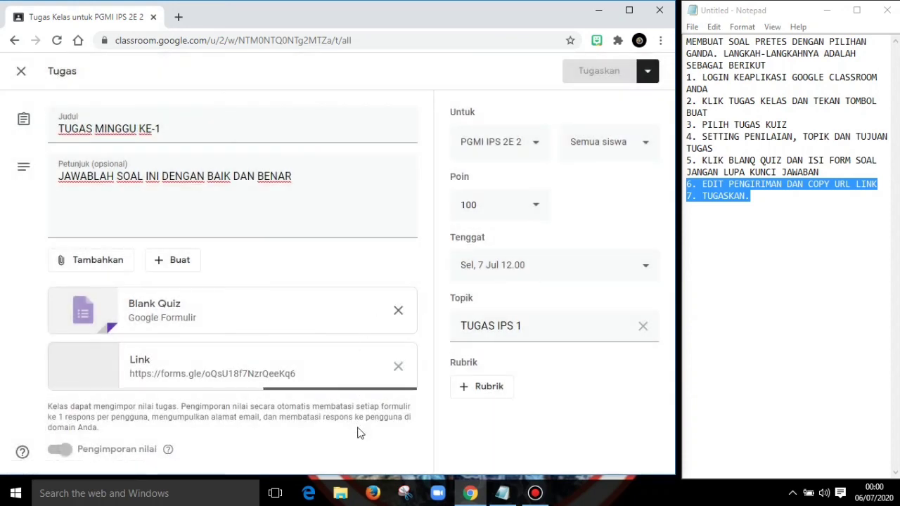
- Remove the Blank Quiz attachment from the assignment and assign it to the class
left_click(398, 315)
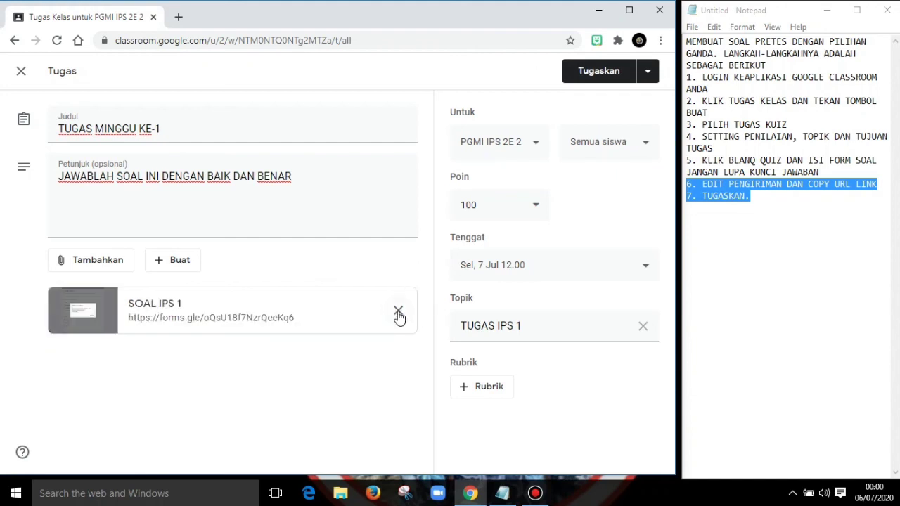
left_click(587, 79)
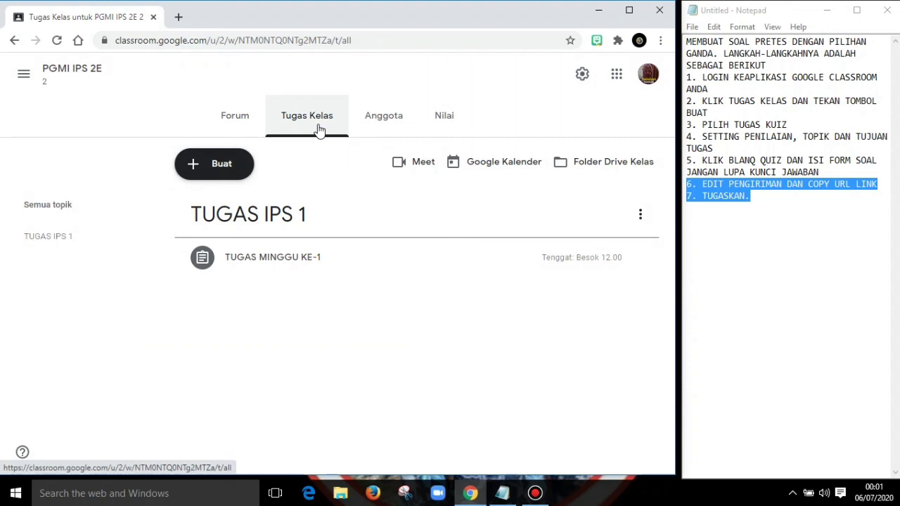
- Review the posted TUGAS MINGGU KE-1 details and look through the class's member and grade pages, dismissing the grading tip
left_click(284, 260)
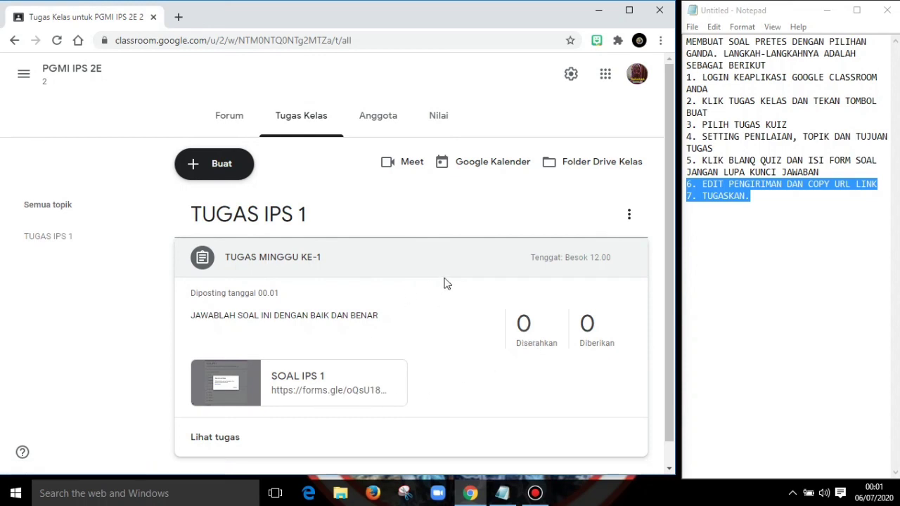
left_click(381, 121)
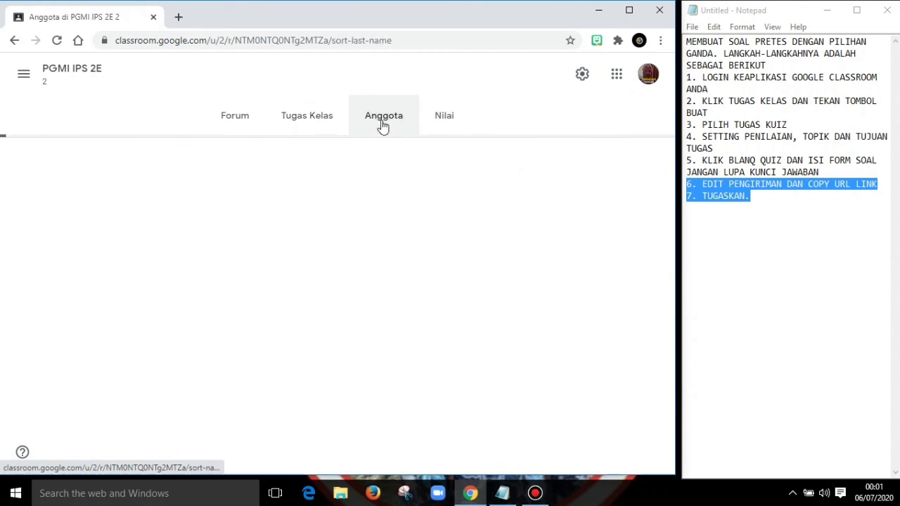
left_click(450, 120)
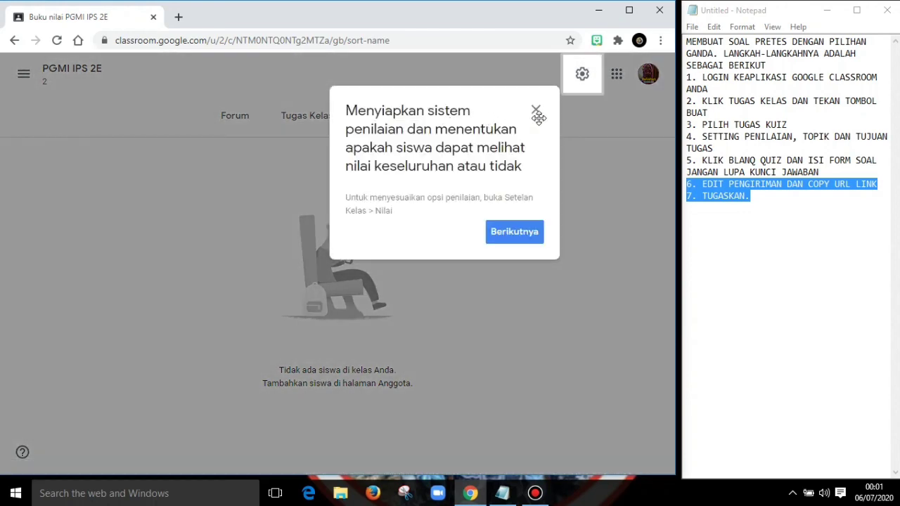
left_click(536, 111)
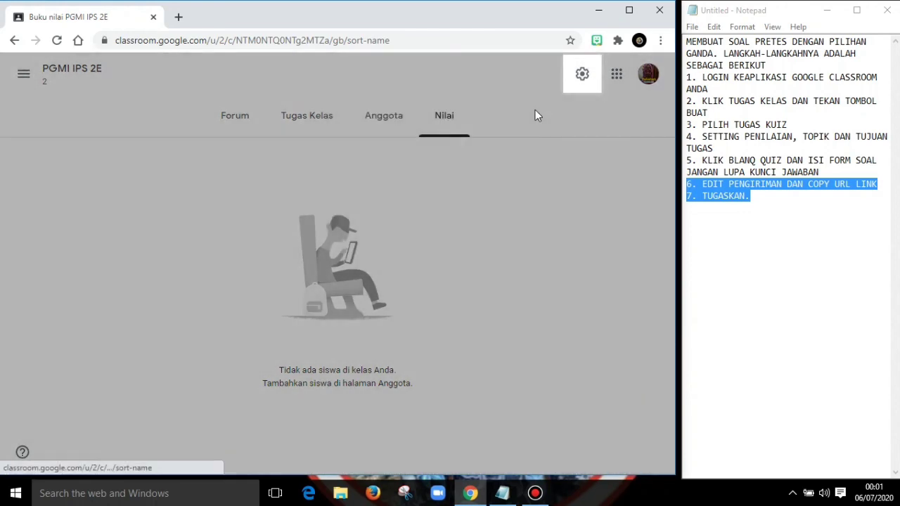